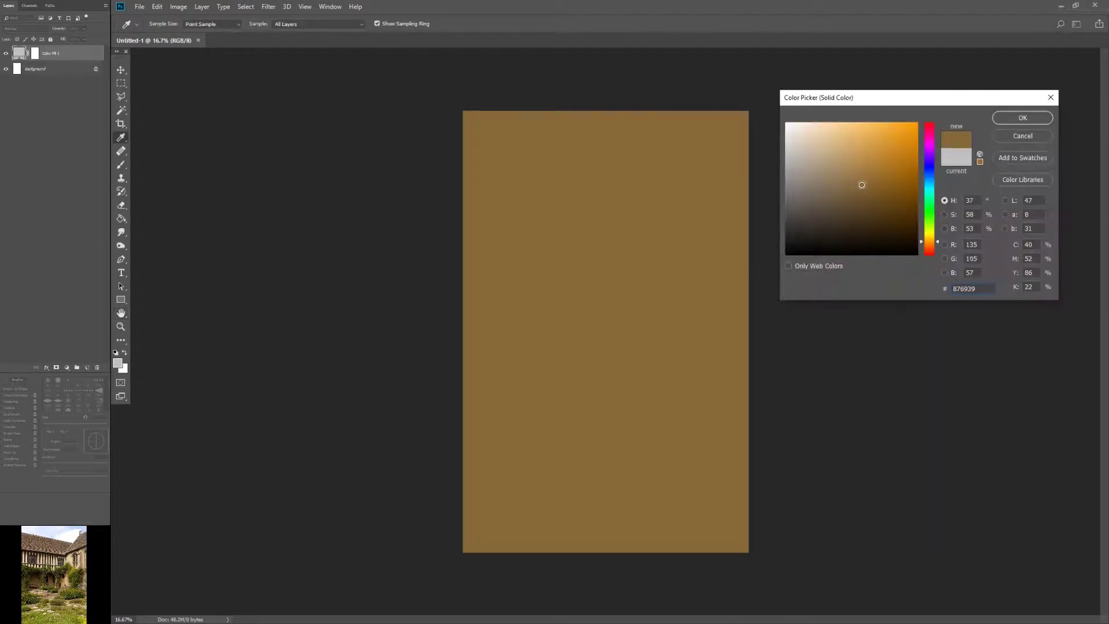
Step: Accept the warm brown solid-colour fill for the canvas background
{"action": "key", "text": "ctrl+z"}
{"action": "left_click", "coordinate": [584, 212]}
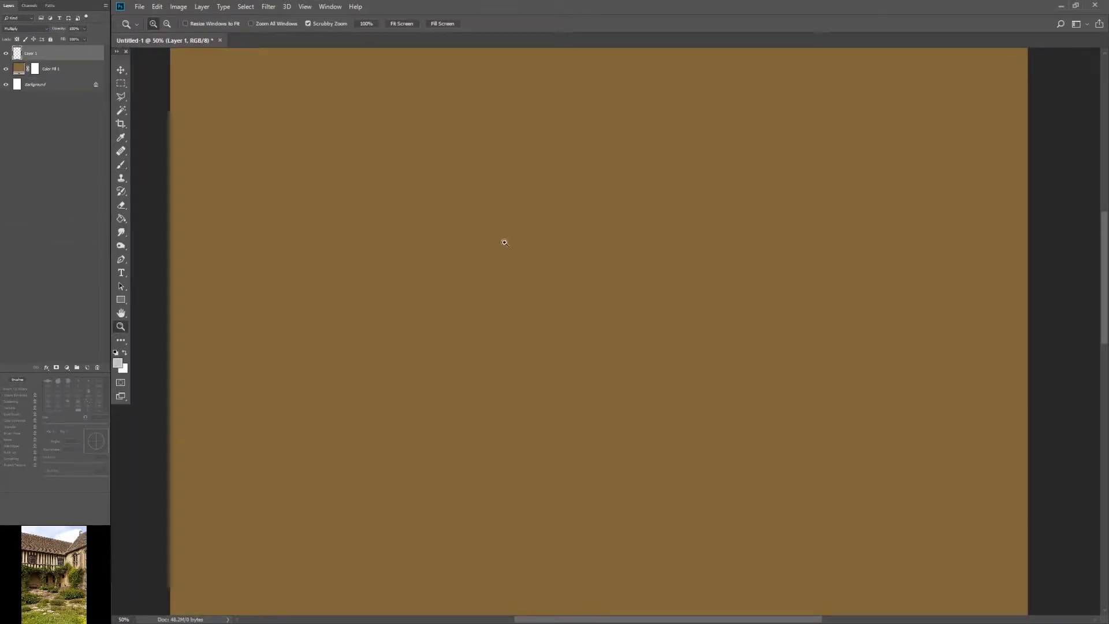
Step: Brush-sketch the courtyard lines and rotate the lower roof line to slope down right
{"action": "key", "text": "b"}
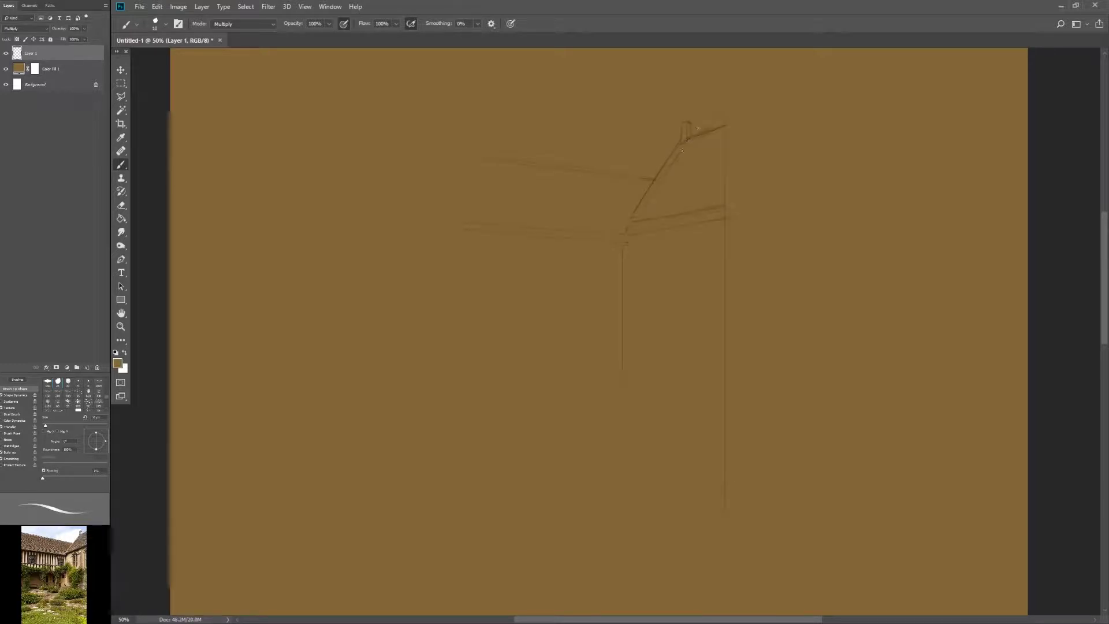
{"action": "key", "text": "ctrl+t"}
{"action": "left_click_drag", "start_coordinate": [426, 254], "coordinate": [425, 240]}
{"action": "key", "text": "Return"}
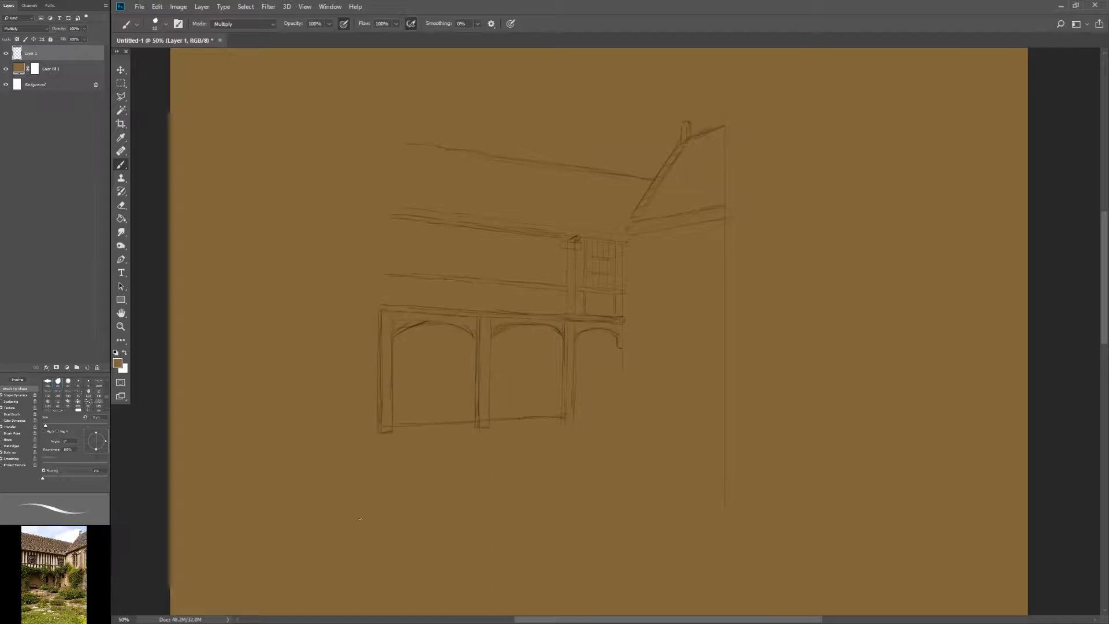
{"action": "key", "text": "ctrl+t"}
Step: Shift the gable's top to the right and rule a straight vertical line on the left
{"action": "left_click_drag", "start_coordinate": [682, 101], "coordinate": [700, 101]}
{"action": "key", "text": "Return"}
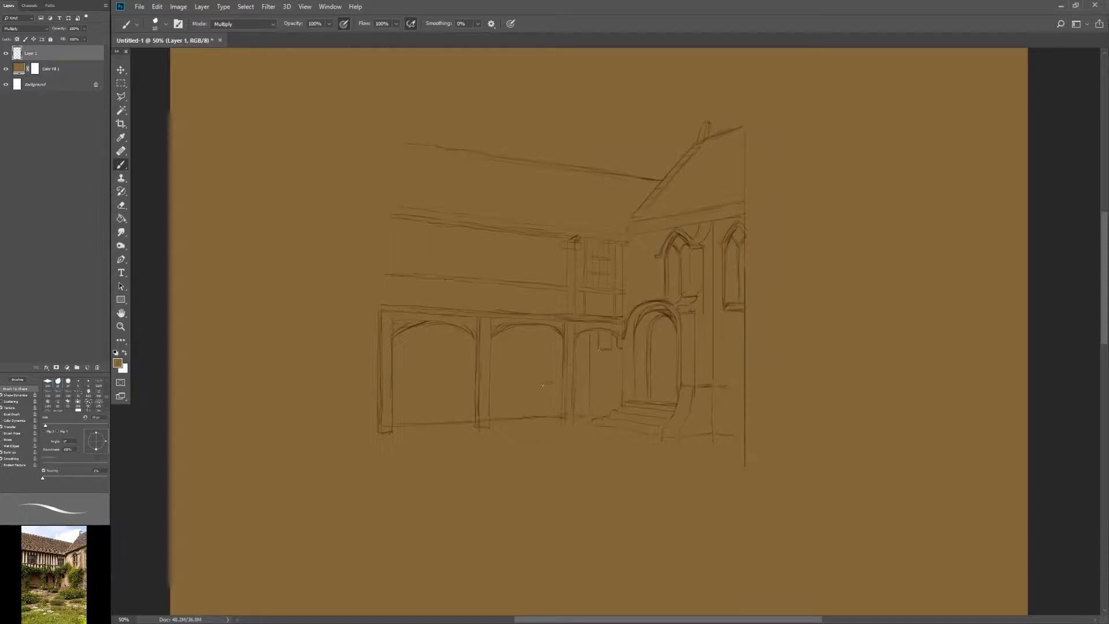
{"action": "left_click", "coordinate": [353, 433]}
{"action": "left_click", "coordinate": [353, 66], "text": "shift"}
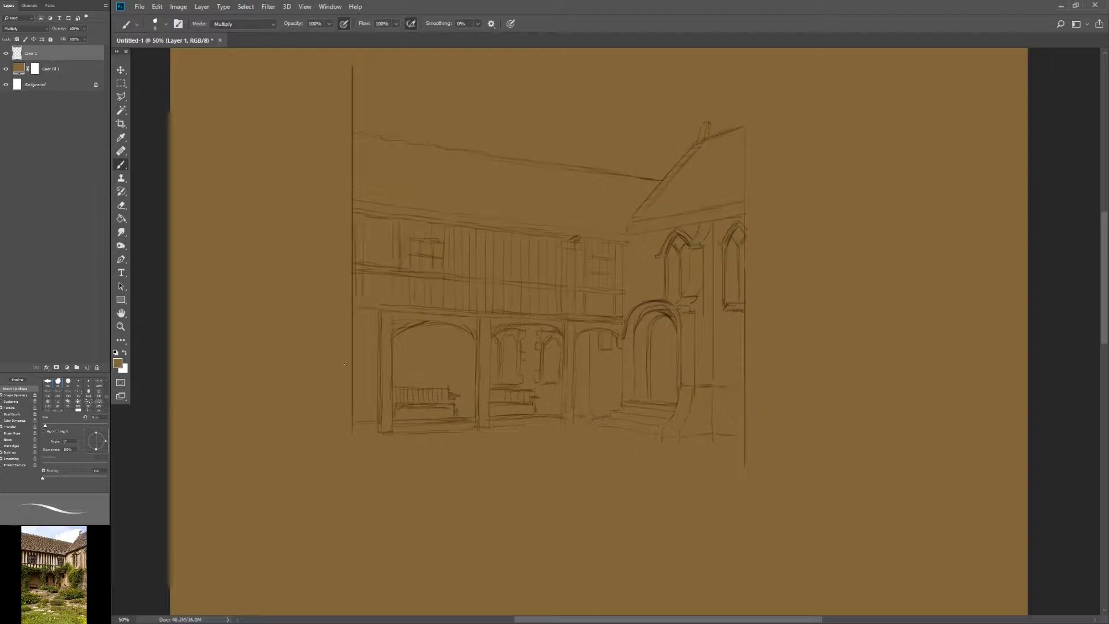
Step: Sketch the well's oval rim and a hatch-shaded bush on the right
{"action": "left_click_drag", "start_coordinate": [454, 436], "coordinate": [411, 440]}
{"action": "left_click_drag", "start_coordinate": [517, 440], "coordinate": [517, 462]}
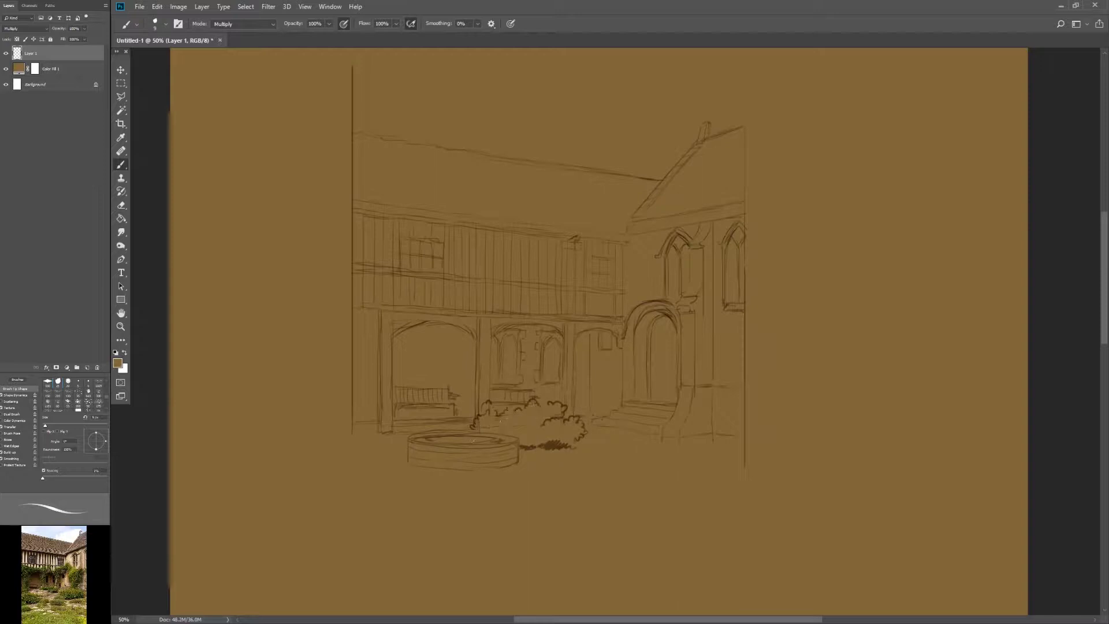
{"action": "left_click_drag", "start_coordinate": [650, 485], "coordinate": [715, 474]}
{"action": "left_click_drag", "start_coordinate": [693, 435], "coordinate": [722, 479]}
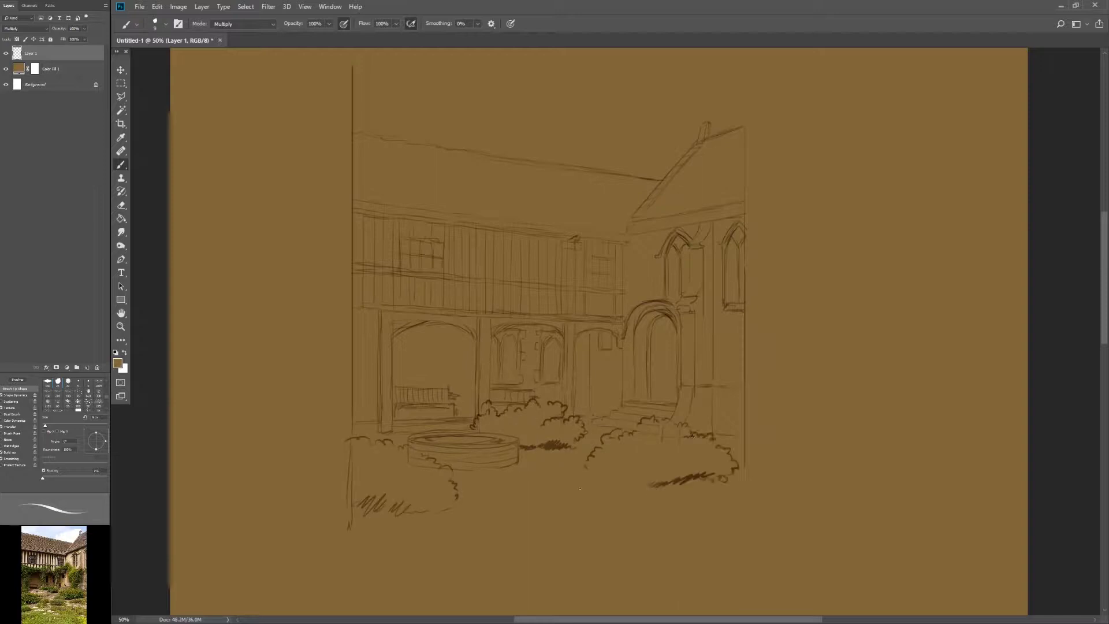
{"action": "key", "text": "ctrl+minus"}
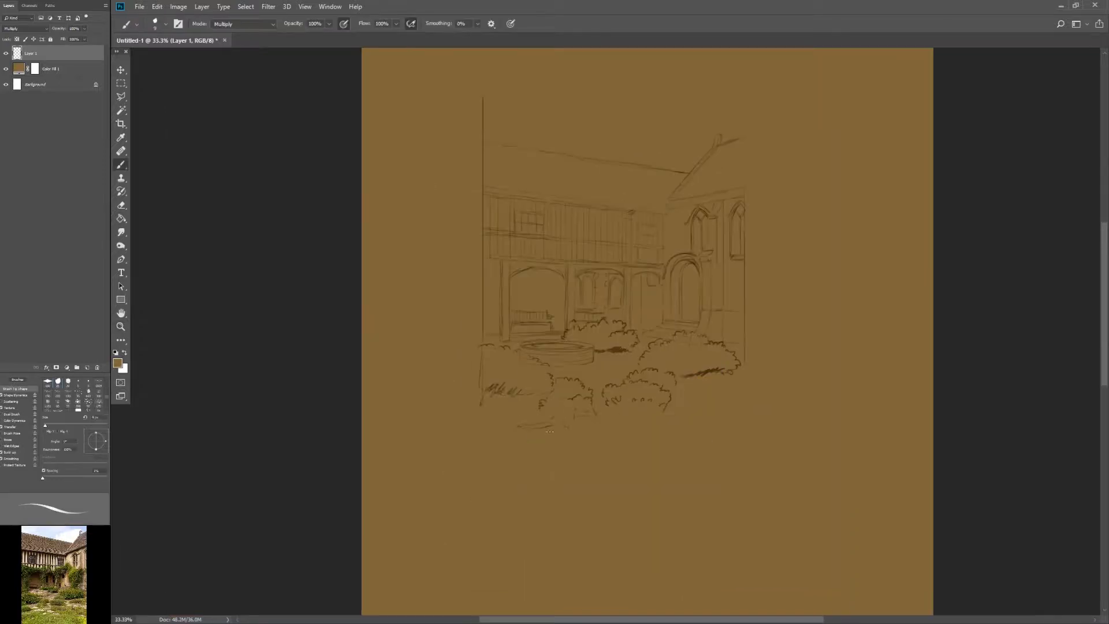
Step: Frame the sketch with straight border lines, then duplicate it and enlarge the copy to fill the canvas
{"action": "left_click", "coordinate": [744, 483], "text": "shift"}
{"action": "left_click", "coordinate": [743, 111], "text": "shift"}
{"action": "left_click", "coordinate": [447, 111], "text": "shift"}
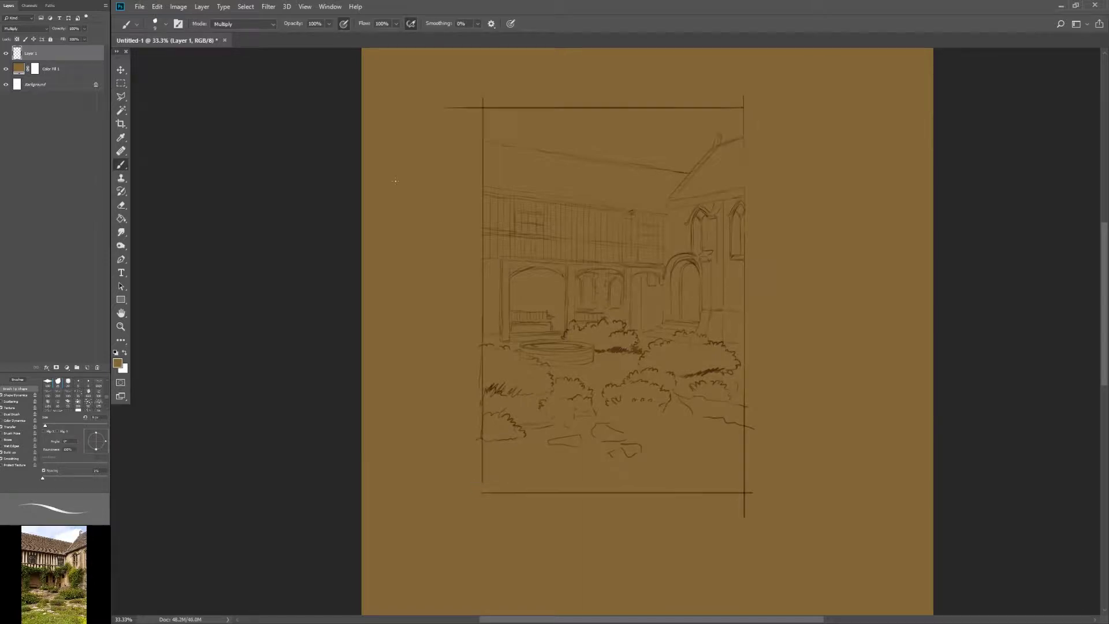
{"action": "key", "text": "ctrl+j"}
{"action": "key", "text": "ctrl+t"}
{"action": "left_click_drag", "start_coordinate": [668, 384], "coordinate": [642, 319]}
{"action": "key", "text": "Return"}
Step: Crop the canvas and merge the brown fill into the sketch layer
{"action": "key", "text": "c"}
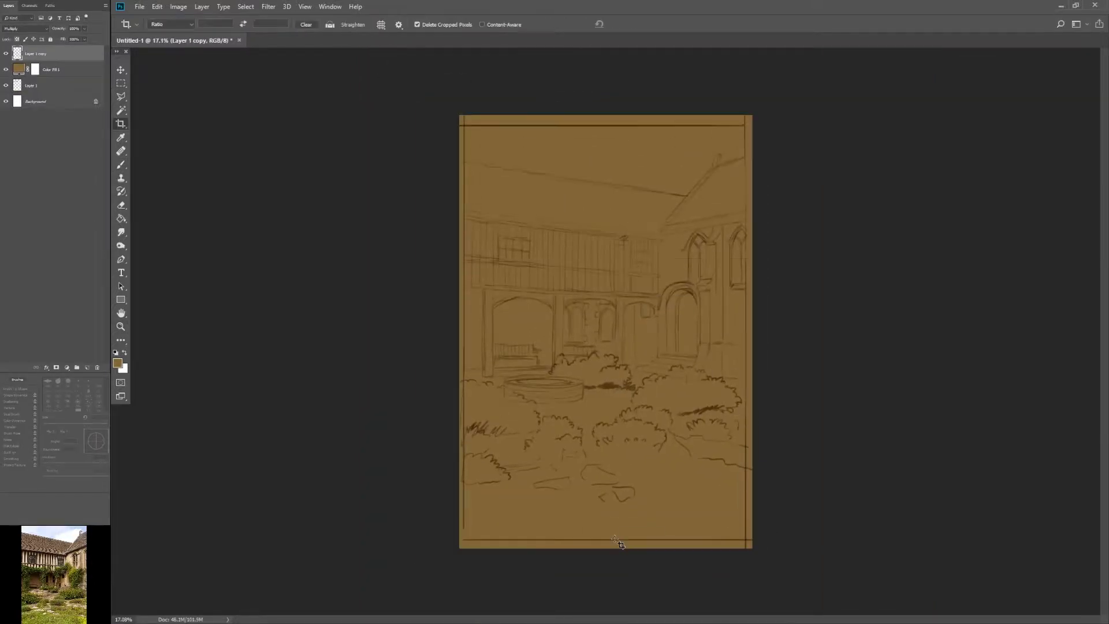
{"action": "left_click", "coordinate": [54, 70]}
{"action": "key", "text": "ctrl+e"}
{"action": "key", "text": "ctrl+plus"}
{"action": "key", "text": "b"}
Step: Choose a paint-blending brush and a lavender colour, and add a new painting layer
{"action": "left_click", "coordinate": [137, 24]}
{"action": "scroll", "coordinate": [225, 269], "scroll_direction": "down", "scroll_amount": 5}
{"action": "left_click", "coordinate": [226, 269]}
{"action": "left_click", "coordinate": [117, 362]}
{"action": "left_click", "coordinate": [1007, 116]}
{"action": "key", "text": "ctrl+j"}
Step: Paint lavender sky strokes above the roof
{"action": "left_click_drag", "start_coordinate": [730, 92], "coordinate": [676, 117]}
{"action": "scroll", "coordinate": [676, 117], "scroll_direction": "up", "scroll_amount": 2}
{"action": "left_click_drag", "start_coordinate": [751, 75], "coordinate": [796, 98]}
{"action": "mouse_move", "coordinate": [687, 60]}
{"action": "left_mouse_down"}
{"action": "mouse_move", "coordinate": [803, 69]}
{"action": "mouse_move", "coordinate": [704, 150]}
{"action": "mouse_move", "coordinate": [601, 80]}
{"action": "mouse_move", "coordinate": [722, 116]}
{"action": "left_mouse_up"}
{"action": "key", "text": "d"}
{"action": "key", "text": "x"}
{"action": "key", "text": "bracketleft"}
{"action": "key", "text": "bracketleft"}
Step: Spread white cloud across the top of the sky, extending it toward the left edge
{"action": "left_click_drag", "start_coordinate": [664, 87], "coordinate": [572, 132]}
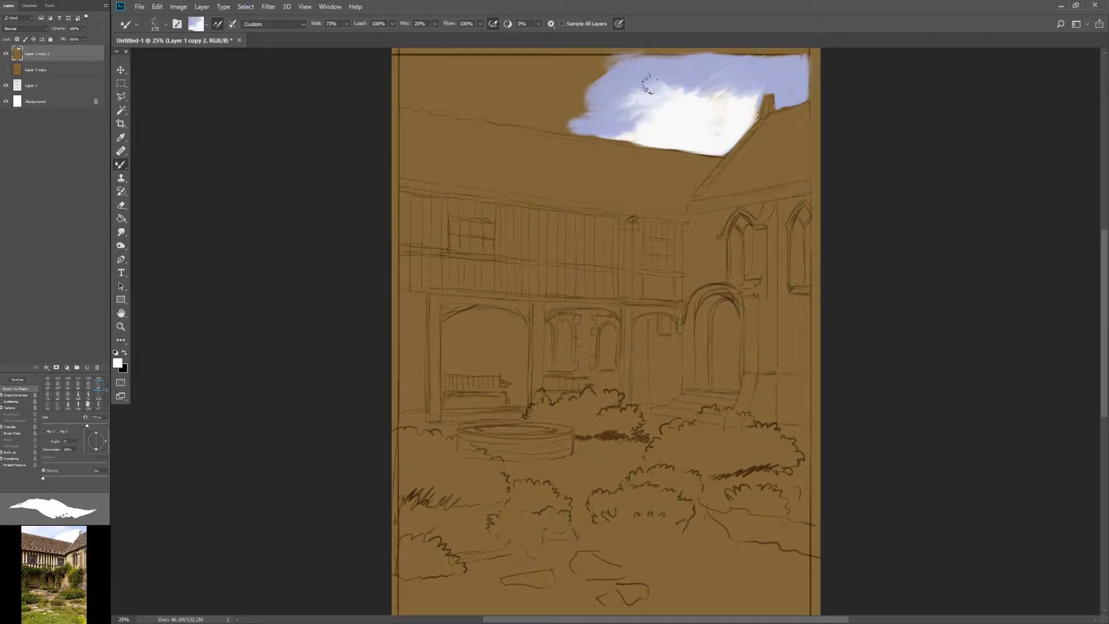
{"action": "left_click_drag", "start_coordinate": [613, 69], "coordinate": [537, 127]}
{"action": "key", "text": "bracketleft"}
{"action": "key", "text": "bracketleft"}
{"action": "key", "text": "bracketleft"}
{"action": "left_click_drag", "start_coordinate": [725, 155], "coordinate": [687, 151]}
{"action": "mouse_move", "coordinate": [761, 92]}
{"action": "left_mouse_down"}
{"action": "mouse_move", "coordinate": [708, 104]}
{"action": "mouse_move", "coordinate": [664, 70]}
{"action": "mouse_move", "coordinate": [486, 116]}
{"action": "left_mouse_up"}
{"action": "key", "text": "bracketright"}
{"action": "key", "text": "bracketright"}
{"action": "key", "text": "bracketright"}
{"action": "left_click_drag", "start_coordinate": [647, 81], "coordinate": [582, 67]}
Step: Block in the right roof in brownish grey
{"action": "left_click", "coordinate": [117, 363]}
{"action": "left_click", "coordinate": [814, 197]}
{"action": "left_click", "coordinate": [1015, 116]}
{"action": "key", "text": "bracketleft"}
{"action": "key", "text": "bracketleft"}
{"action": "key", "text": "bracketleft"}
{"action": "mouse_move", "coordinate": [768, 121]}
{"action": "left_mouse_down"}
{"action": "mouse_move", "coordinate": [710, 190]}
{"action": "mouse_move", "coordinate": [744, 175]}
{"action": "left_mouse_up"}
Step: Highlight the right roof's ridge edge and chimney in light pink
{"action": "right_click", "coordinate": [774, 92], "text": "alt+shift"}
{"action": "key", "text": "bracketleft"}
{"action": "key", "text": "bracketleft"}
{"action": "left_click_drag", "start_coordinate": [768, 112], "coordinate": [696, 196]}
{"action": "left_click_drag", "start_coordinate": [767, 92], "coordinate": [768, 119]}
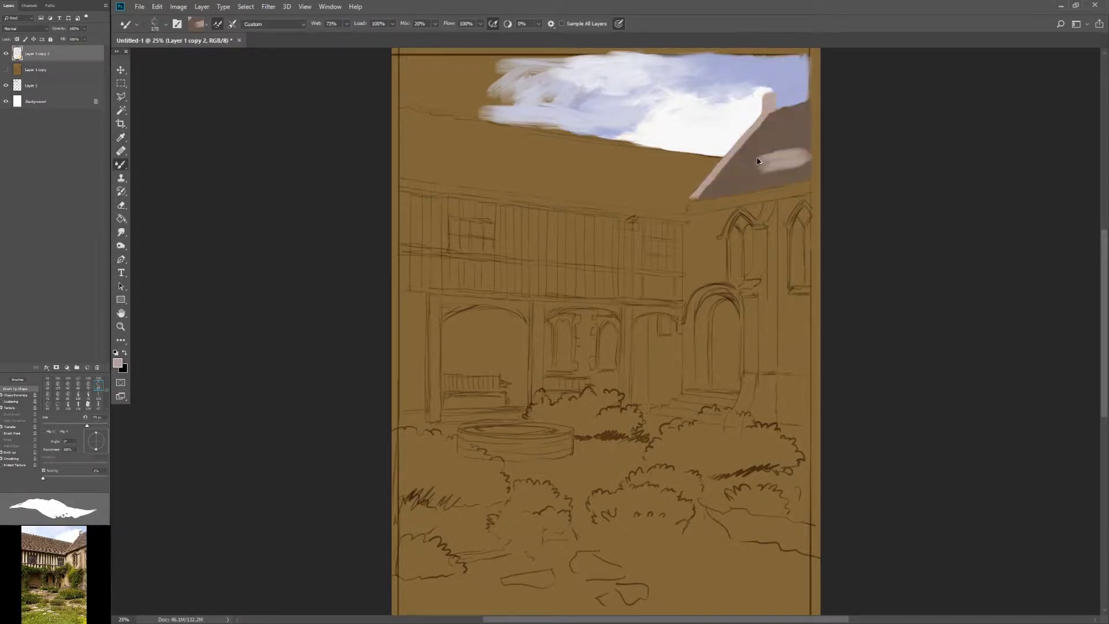
Step: Paint light tile lines across the right roof with a dotted brush tip
{"action": "right_click", "coordinate": [757, 158], "text": "alt+shift"}
{"action": "left_click", "coordinate": [166, 24]}
{"action": "double_click", "coordinate": [143, 173]}
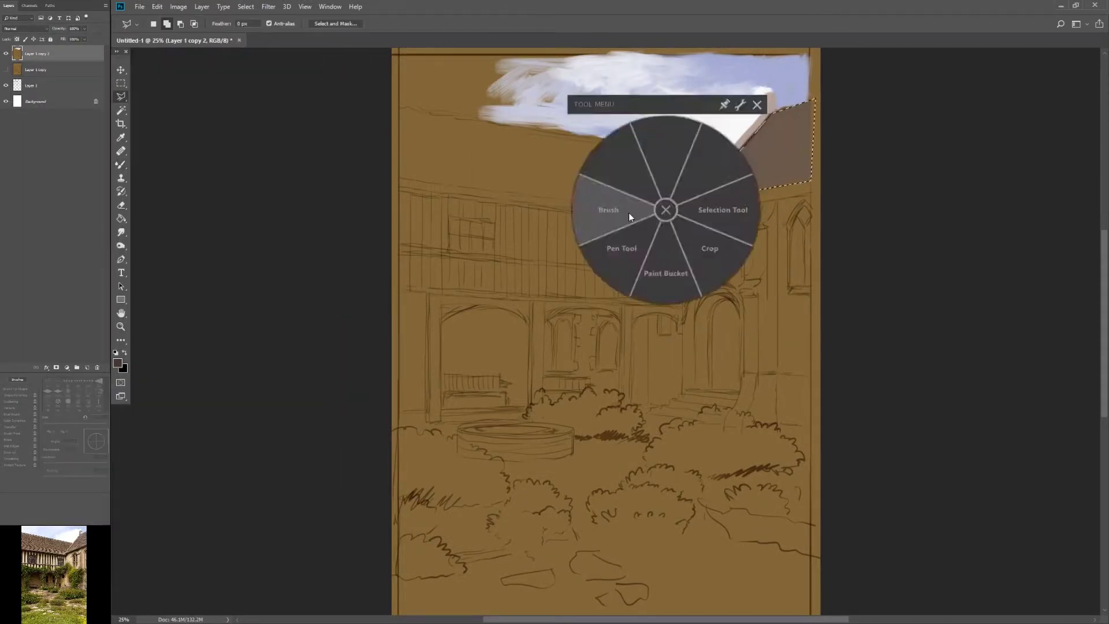
{"action": "key", "text": "bracketright"}
{"action": "left_click_drag", "start_coordinate": [811, 139], "coordinate": [716, 187]}
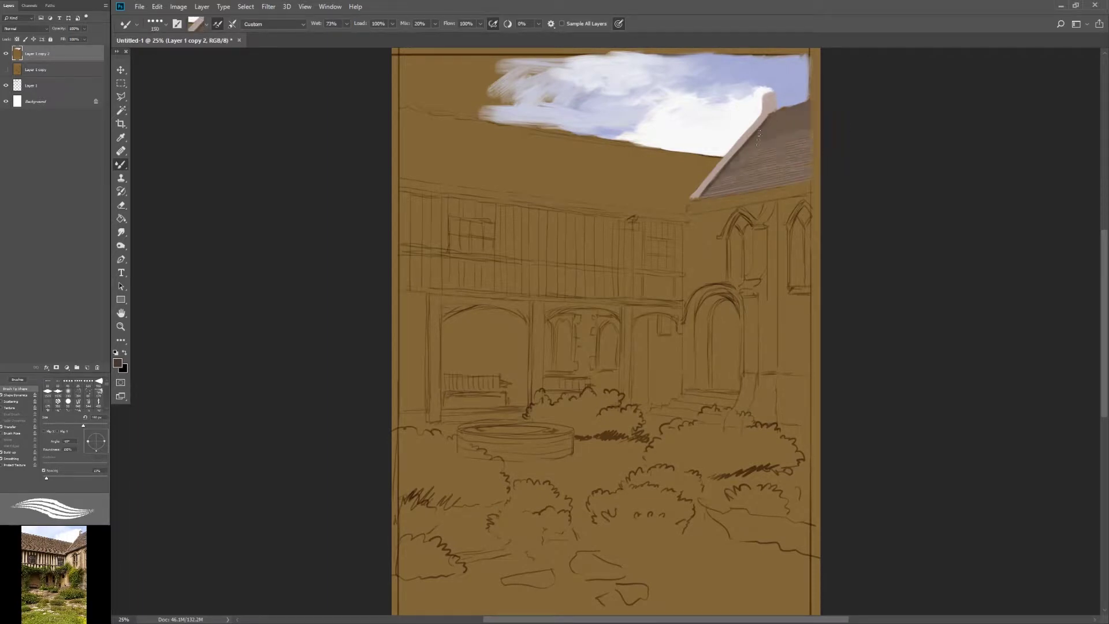
{"action": "left_click_drag", "start_coordinate": [811, 107], "coordinate": [754, 144]}
Step: Fill the left roof with a dark brown band using a large brush tip
{"action": "right_click", "coordinate": [147, 159]}
{"action": "double_click", "coordinate": [156, 167]}
{"action": "mouse_move", "coordinate": [681, 173]}
{"action": "left_mouse_down"}
{"action": "mouse_move", "coordinate": [399, 116]}
{"action": "mouse_move", "coordinate": [467, 158]}
{"action": "mouse_move", "coordinate": [626, 191]}
{"action": "left_mouse_up"}
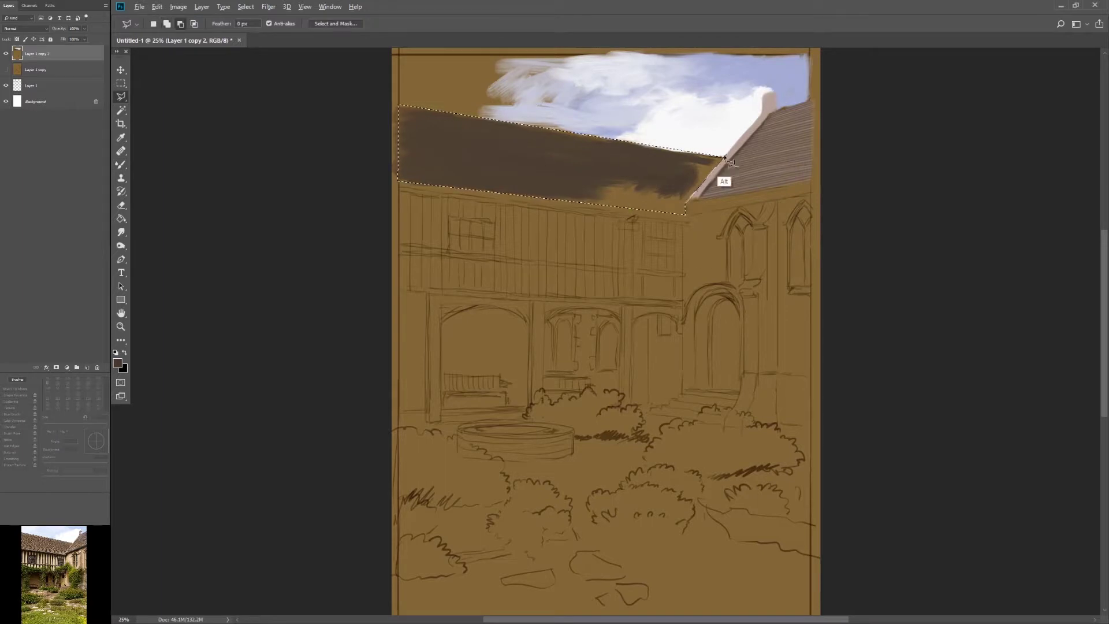
{"action": "key", "text": "bracketleft"}
{"action": "key", "text": "bracketleft"}
{"action": "key", "text": "bracketleft"}
{"action": "left_click_drag", "start_coordinate": [710, 167], "coordinate": [549, 205]}
{"action": "left_click_drag", "start_coordinate": [704, 191], "coordinate": [588, 141]}
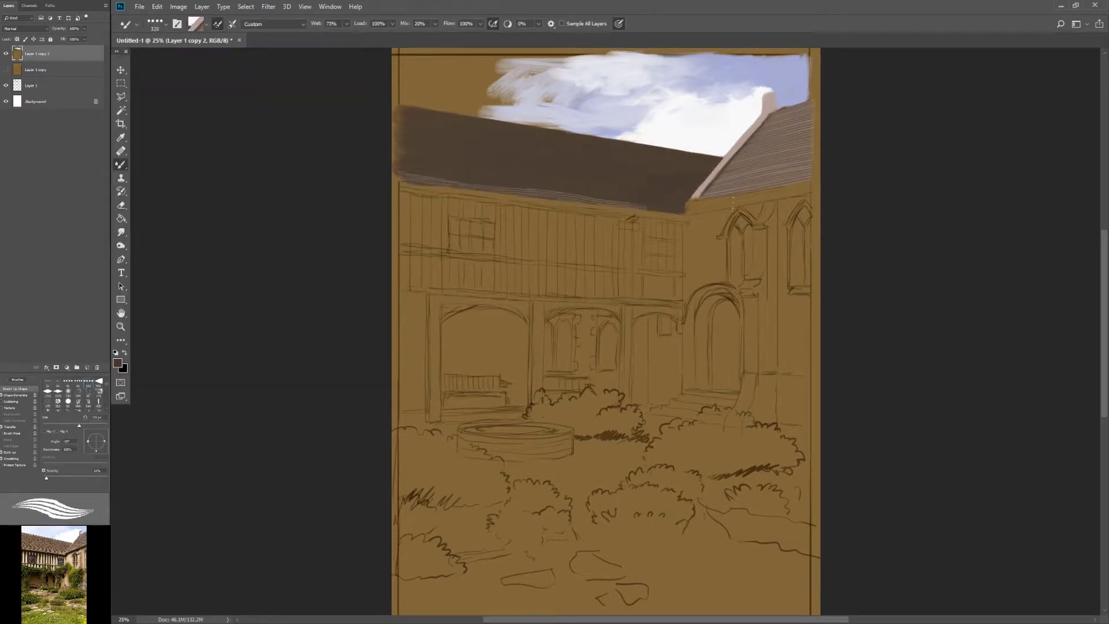
Step: Paint pale plank lines across the left roof with a multi-line brush
{"action": "key", "text": "b"}
{"action": "left_click", "coordinate": [155, 23]}
{"action": "double_click", "coordinate": [174, 173]}
{"action": "mouse_move", "coordinate": [398, 167]}
{"action": "left_mouse_down"}
{"action": "mouse_move", "coordinate": [685, 200]}
{"action": "mouse_move", "coordinate": [687, 185]}
{"action": "left_mouse_up"}
{"action": "mouse_move", "coordinate": [398, 130]}
{"action": "left_mouse_down"}
{"action": "mouse_move", "coordinate": [666, 165]}
{"action": "mouse_move", "coordinate": [398, 116]}
{"action": "mouse_move", "coordinate": [500, 96]}
{"action": "left_mouse_up"}
Step: Blend brown patches out of the sky and add small light lavender touches
{"action": "key", "text": "shift+b"}
{"action": "left_click_drag", "start_coordinate": [398, 64], "coordinate": [569, 110]}
{"action": "left_click_drag", "start_coordinate": [647, 139], "coordinate": [577, 95]}
{"action": "mouse_move", "coordinate": [584, 58]}
{"action": "left_mouse_down"}
{"action": "mouse_move", "coordinate": [410, 64]}
{"action": "mouse_move", "coordinate": [502, 98]}
{"action": "left_mouse_up"}
{"action": "left_click_drag", "start_coordinate": [519, 55], "coordinate": [483, 110]}
{"action": "left_click", "coordinate": [117, 363]}
{"action": "left_click", "coordinate": [1017, 117]}
{"action": "left_click_drag", "start_coordinate": [710, 66], "coordinate": [572, 122]}
Step: Paint a dark black eave along the right roof
{"action": "key", "text": "d"}
{"action": "key", "text": "bracketright"}
{"action": "key", "text": "bracketright"}
{"action": "key", "text": "bracketright"}
{"action": "left_click_drag", "start_coordinate": [688, 211], "coordinate": [817, 186]}
{"action": "left_click", "coordinate": [117, 363]}
Step: Paint the right wall and the area around the window arch light beige
{"action": "left_click", "coordinate": [1017, 116]}
{"action": "key", "text": "bracketleft"}
{"action": "key", "text": "bracketleft"}
{"action": "mouse_move", "coordinate": [693, 237]}
{"action": "left_mouse_down"}
{"action": "mouse_move", "coordinate": [691, 289]}
{"action": "mouse_move", "coordinate": [722, 217]}
{"action": "mouse_move", "coordinate": [687, 260]}
{"action": "mouse_move", "coordinate": [719, 216]}
{"action": "left_mouse_up"}
{"action": "left_click", "coordinate": [734, 231], "text": "alt"}
{"action": "left_click", "coordinate": [702, 249], "text": "alt"}
{"action": "key", "text": "bracketleft"}
{"action": "key", "text": "bracketleft"}
{"action": "key", "text": "bracketleft"}
{"action": "mouse_move", "coordinate": [724, 277]}
{"action": "left_mouse_down"}
{"action": "mouse_move", "coordinate": [742, 215]}
{"action": "mouse_move", "coordinate": [735, 283]}
{"action": "left_mouse_up"}
Step: Darken the arched window and add light beige strokes beside it
{"action": "key", "text": "bracketleft"}
{"action": "left_click_drag", "start_coordinate": [748, 225], "coordinate": [749, 271]}
{"action": "left_click_drag", "start_coordinate": [741, 217], "coordinate": [734, 276]}
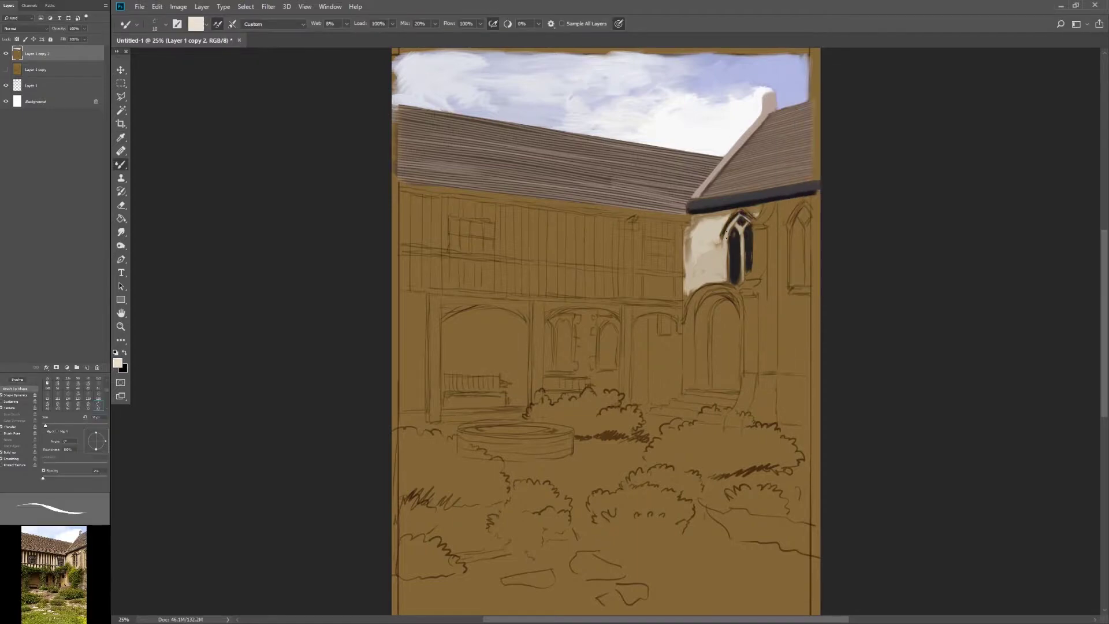
{"action": "left_click", "coordinate": [196, 23]}
{"action": "key", "text": "Return"}
{"action": "left_click_drag", "start_coordinate": [760, 249], "coordinate": [762, 207]}
Step: Shade the wall's left edge dark brown and lighten the right wall
{"action": "left_click", "coordinate": [687, 243], "text": "alt"}
{"action": "key", "text": "bracketright"}
{"action": "key", "text": "bracketright"}
{"action": "key", "text": "bracketright"}
{"action": "left_click_drag", "start_coordinate": [690, 254], "coordinate": [695, 216]}
{"action": "left_click", "coordinate": [196, 24]}
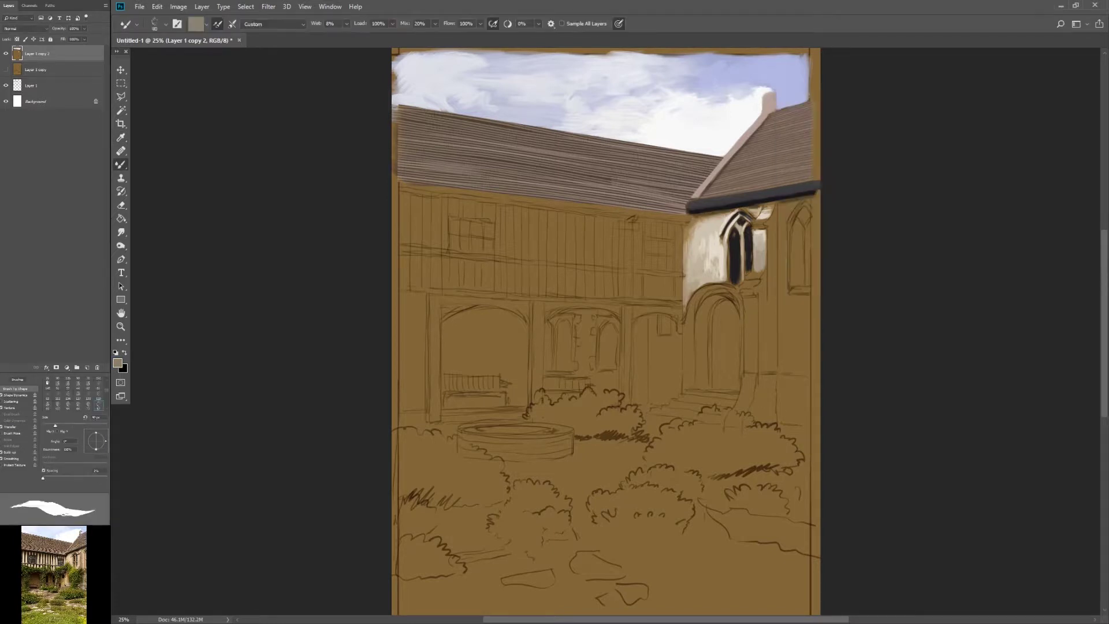
{"action": "key", "text": "Return"}
{"action": "left_click_drag", "start_coordinate": [795, 272], "coordinate": [792, 361]}
{"action": "mouse_move", "coordinate": [784, 300]}
{"action": "left_mouse_down"}
{"action": "mouse_move", "coordinate": [785, 208]}
{"action": "mouse_move", "coordinate": [801, 238]}
{"action": "mouse_move", "coordinate": [797, 283]}
{"action": "left_mouse_up"}
Step: Paint the right window's dark interior, light frame edge and a white sill
{"action": "left_click_drag", "start_coordinate": [806, 222], "coordinate": [808, 282]}
{"action": "key", "text": "bracketright"}
{"action": "key", "text": "bracketright"}
{"action": "key", "text": "bracketright"}
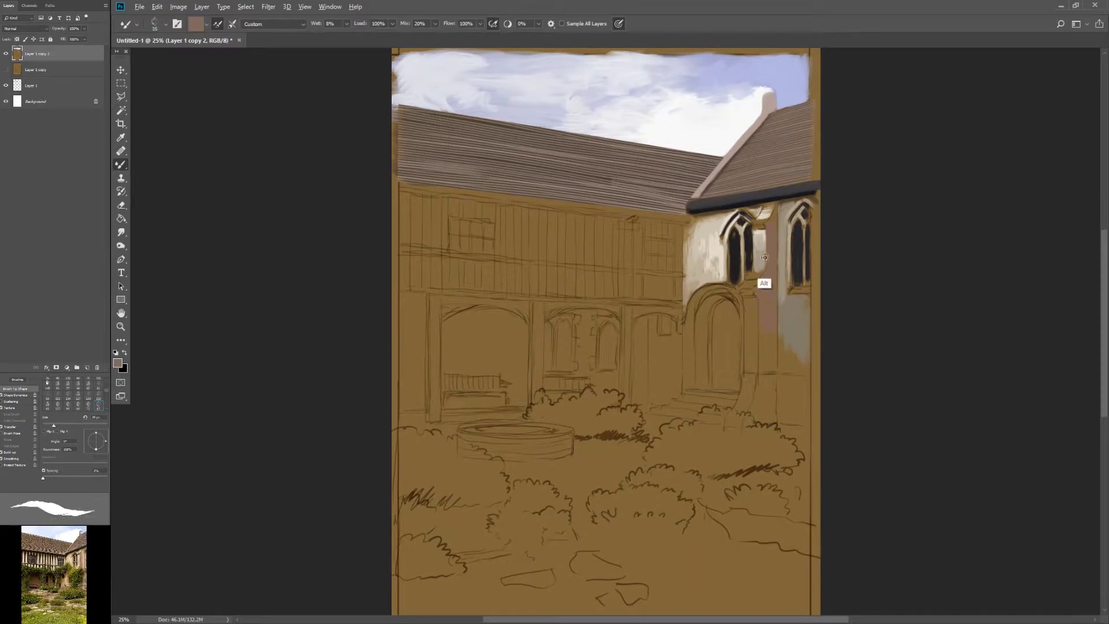
{"action": "left_click_drag", "start_coordinate": [768, 237], "coordinate": [765, 332]}
{"action": "key", "text": "bracketleft"}
{"action": "key", "text": "bracketleft"}
{"action": "key", "text": "bracketleft"}
{"action": "left_click_drag", "start_coordinate": [789, 228], "coordinate": [789, 290]}
{"action": "left_click_drag", "start_coordinate": [789, 288], "coordinate": [814, 289]}
Step: Add light vertical strokes on the timber wall and fill the roof-edge band dark
{"action": "left_click_drag", "start_coordinate": [621, 231], "coordinate": [622, 269]}
{"action": "left_click_drag", "start_coordinate": [637, 234], "coordinate": [636, 297]}
{"action": "key", "text": "l"}
{"action": "left_click", "coordinate": [399, 180]}
{"action": "double_click", "coordinate": [690, 218]}
{"action": "key", "text": "alt+BackSpace"}
{"action": "key", "text": "ctrl+d"}
Step: Paint light vertical timber stripes across the upper gallery wall with the blending brush
{"action": "key", "text": "b"}
{"action": "left_click_drag", "start_coordinate": [608, 220], "coordinate": [608, 296]}
{"action": "mouse_move", "coordinate": [589, 212]}
{"action": "left_mouse_down"}
{"action": "mouse_move", "coordinate": [589, 296]}
{"action": "mouse_move", "coordinate": [569, 297]}
{"action": "left_mouse_up"}
{"action": "mouse_move", "coordinate": [552, 212]}
{"action": "left_mouse_down"}
{"action": "mouse_move", "coordinate": [552, 294]}
{"action": "mouse_move", "coordinate": [532, 294]}
{"action": "left_mouse_up"}
{"action": "mouse_move", "coordinate": [516, 205]}
{"action": "left_mouse_down"}
{"action": "mouse_move", "coordinate": [516, 295]}
{"action": "mouse_move", "coordinate": [503, 290]}
{"action": "left_mouse_up"}
{"action": "mouse_move", "coordinate": [438, 198]}
{"action": "left_mouse_down"}
{"action": "mouse_move", "coordinate": [439, 283]}
{"action": "mouse_move", "coordinate": [416, 286]}
{"action": "left_mouse_up"}
{"action": "left_click_drag", "start_coordinate": [435, 198], "coordinate": [436, 291]}
{"action": "left_click_drag", "start_coordinate": [673, 223], "coordinate": [673, 272]}
{"action": "mouse_move", "coordinate": [646, 275]}
{"action": "left_mouse_down"}
{"action": "mouse_move", "coordinate": [646, 295]}
{"action": "mouse_move", "coordinate": [678, 302]}
{"action": "left_mouse_up"}
{"action": "left_click_drag", "start_coordinate": [396, 191], "coordinate": [396, 291]}
Step: Fill the arched doorway dark and add two dark upper window rectangles
{"action": "left_click", "coordinate": [744, 249], "text": "alt"}
{"action": "left_click_drag", "start_coordinate": [721, 300], "coordinate": [722, 387]}
{"action": "mouse_move", "coordinate": [730, 303]}
{"action": "left_mouse_down"}
{"action": "mouse_move", "coordinate": [730, 388]}
{"action": "mouse_move", "coordinate": [716, 389]}
{"action": "left_mouse_up"}
{"action": "left_click_drag", "start_coordinate": [646, 243], "coordinate": [670, 269]}
{"action": "left_click_drag", "start_coordinate": [450, 222], "coordinate": [491, 252]}
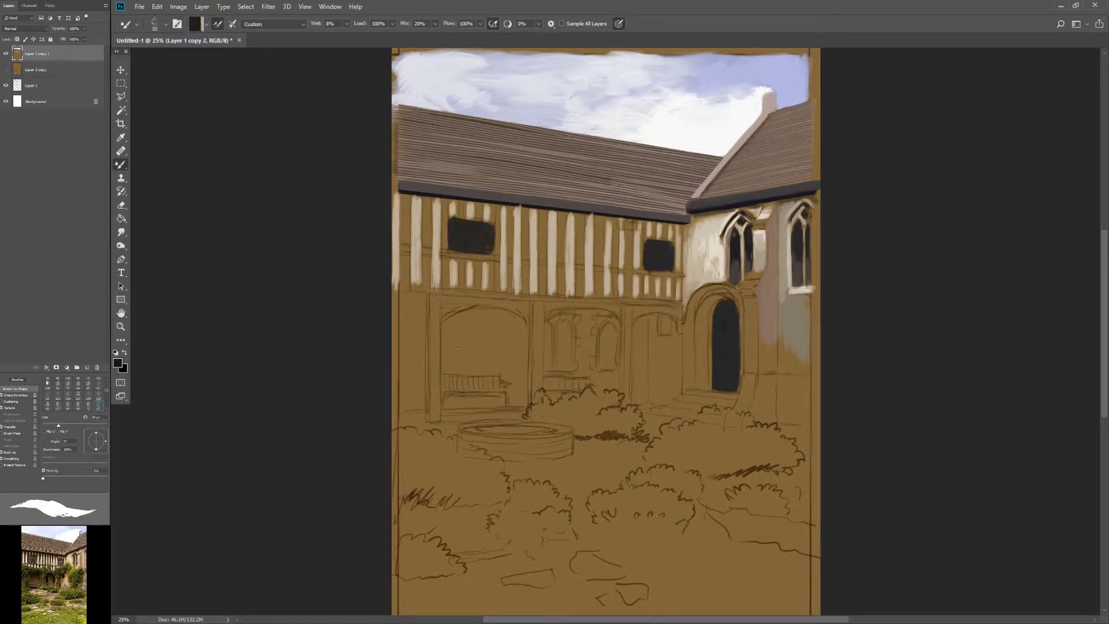
Step: Paint a dark central post, dark vertical timbers and a dark horizontal beam across the wall
{"action": "left_click_drag", "start_coordinate": [629, 220], "coordinate": [625, 409]}
{"action": "left_click_drag", "start_coordinate": [642, 234], "coordinate": [641, 300]}
{"action": "mouse_move", "coordinate": [669, 222]}
{"action": "left_mouse_down"}
{"action": "mouse_move", "coordinate": [669, 300]}
{"action": "mouse_move", "coordinate": [680, 300]}
{"action": "left_mouse_up"}
{"action": "mouse_move", "coordinate": [615, 216]}
{"action": "left_mouse_down"}
{"action": "mouse_move", "coordinate": [615, 298]}
{"action": "mouse_move", "coordinate": [599, 302]}
{"action": "left_mouse_up"}
{"action": "left_click_drag", "start_coordinate": [563, 211], "coordinate": [563, 298]}
{"action": "left_click_drag", "start_coordinate": [542, 210], "coordinate": [543, 296]}
{"action": "mouse_move", "coordinate": [509, 206]}
{"action": "left_mouse_down"}
{"action": "mouse_move", "coordinate": [510, 293]}
{"action": "mouse_move", "coordinate": [495, 291]}
{"action": "left_mouse_up"}
{"action": "left_click_drag", "start_coordinate": [446, 199], "coordinate": [446, 289]}
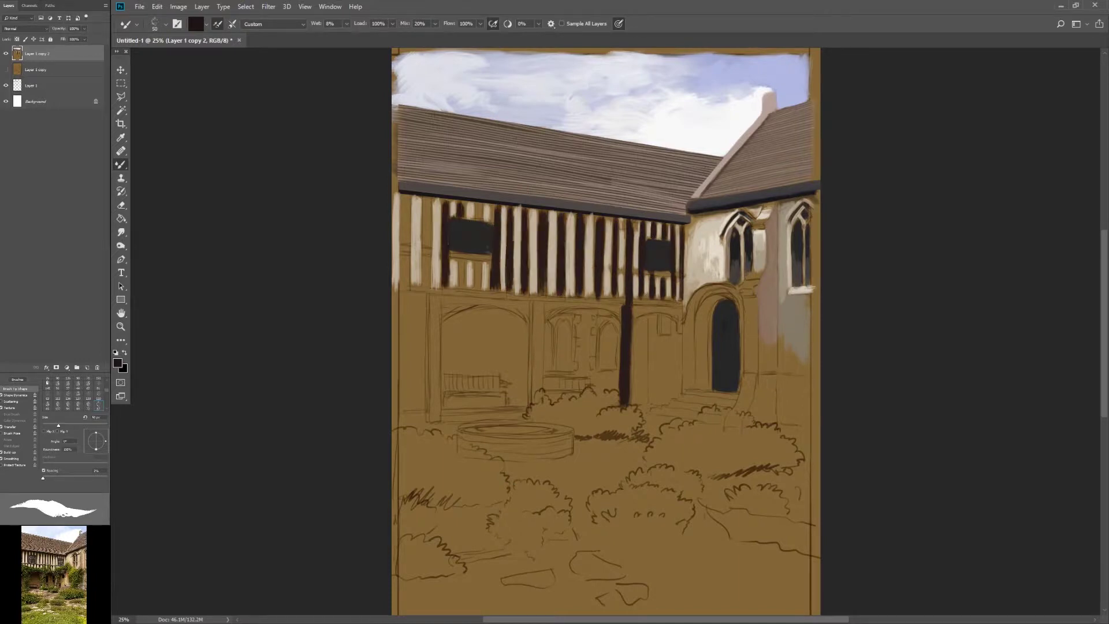
{"action": "left_click_drag", "start_coordinate": [392, 248], "coordinate": [664, 276]}
{"action": "left_click_drag", "start_coordinate": [427, 196], "coordinate": [427, 289]}
{"action": "left_click_drag", "start_coordinate": [405, 195], "coordinate": [406, 290]}
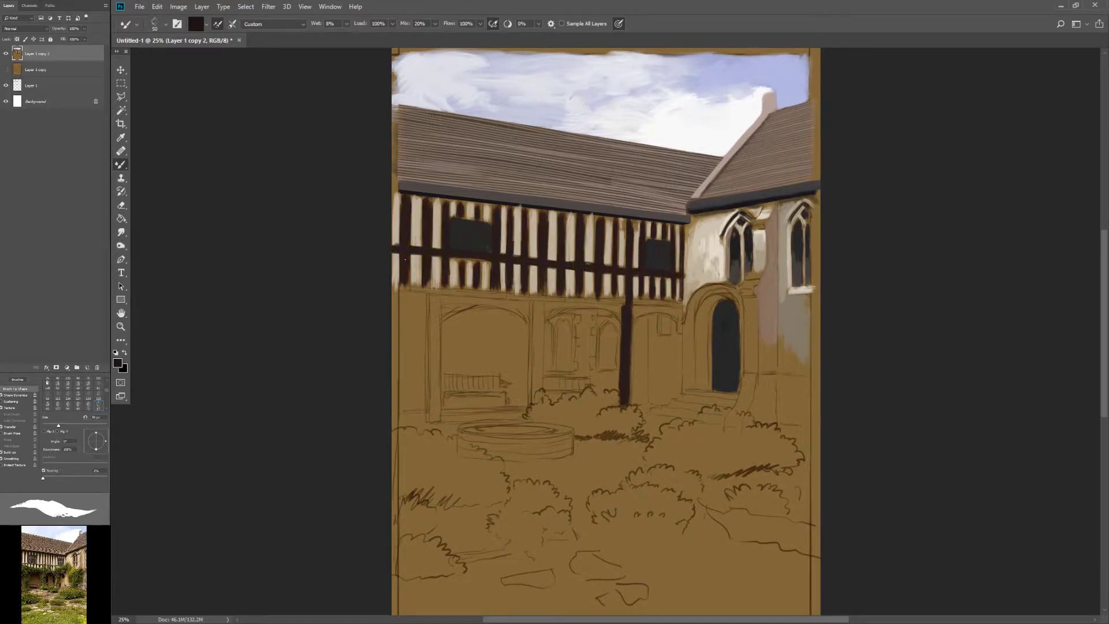
Step: Highlight the horizontal beam and add light glazing strokes in the upper window
{"action": "left_click", "coordinate": [558, 261], "text": "alt"}
{"action": "key", "text": "["}
{"action": "left_click_drag", "start_coordinate": [490, 253], "coordinate": [642, 270]}
{"action": "key", "text": "["}
{"action": "key", "text": "["}
{"action": "left_click_drag", "start_coordinate": [659, 241], "coordinate": [660, 260]}
{"action": "key", "text": "]"}
{"action": "key", "text": "]"}
{"action": "key", "text": "]"}
Step: Brighten the plaster stripes between timbers with a light cream colour
{"action": "left_click", "coordinate": [414, 231], "text": "alt"}
{"action": "left_click_drag", "start_coordinate": [517, 223], "coordinate": [517, 255]}
{"action": "left_click_drag", "start_coordinate": [622, 227], "coordinate": [622, 268]}
{"action": "left_click_drag", "start_coordinate": [436, 227], "coordinate": [436, 250]}
{"action": "left_click_drag", "start_coordinate": [416, 257], "coordinate": [416, 275]}
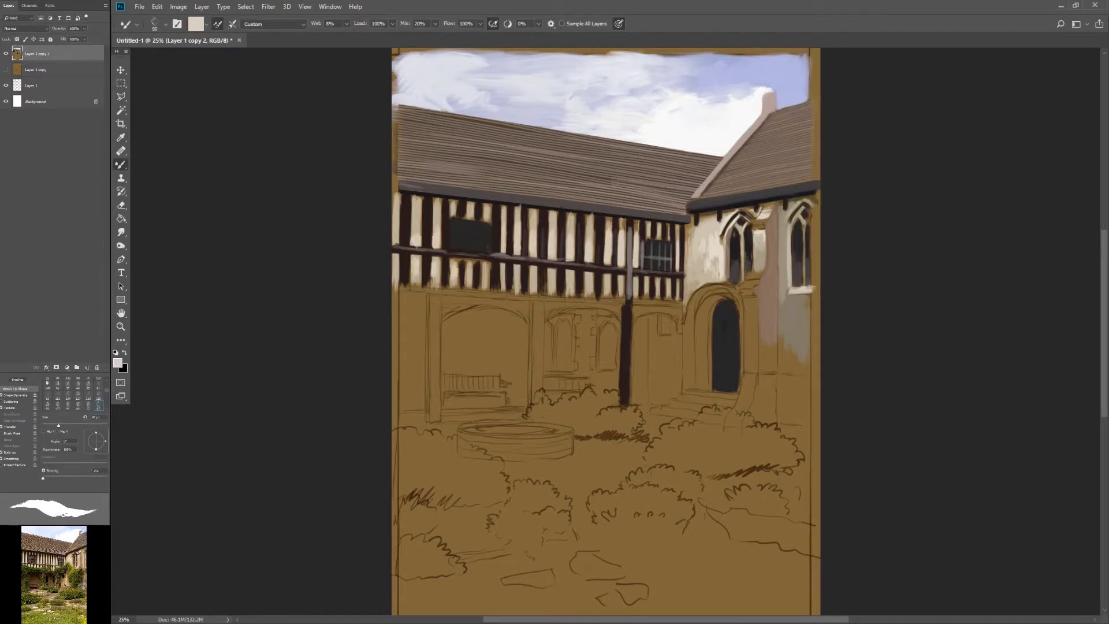
Step: Sample an ochre tan and paint warm light on the door arch
{"action": "key", "text": "["}
{"action": "key", "text": "["}
{"action": "key", "text": "bracketleft"}
{"action": "left_click", "coordinate": [761, 226], "text": "alt"}
{"action": "left_click", "coordinate": [815, 199], "text": "alt"}
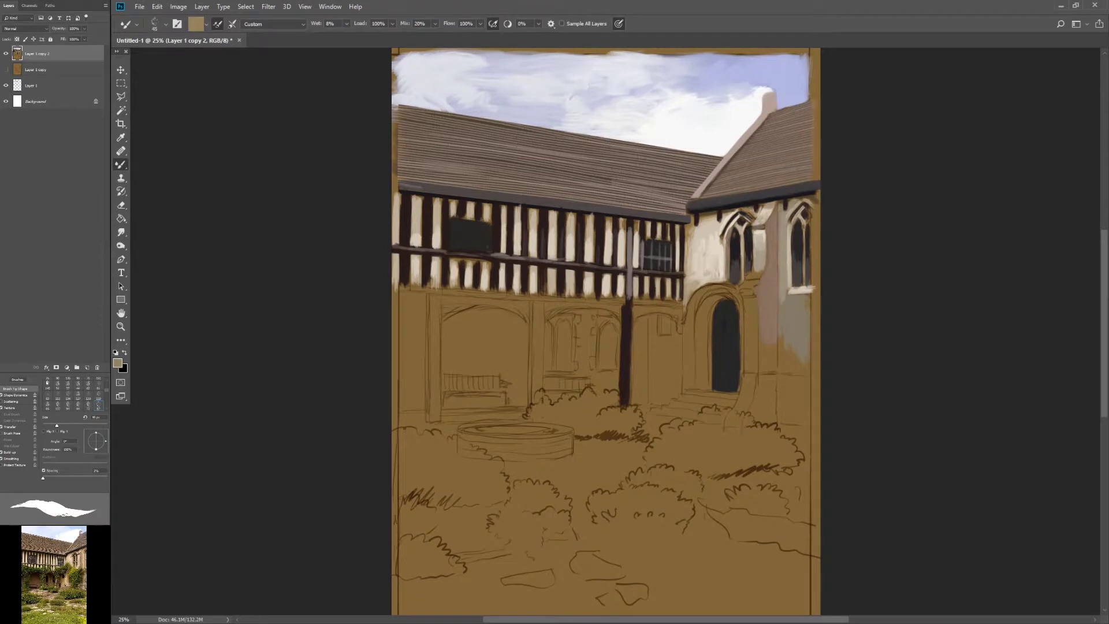
{"action": "key", "text": "bracketright"}
{"action": "mouse_move", "coordinate": [702, 347]}
{"action": "left_mouse_down"}
{"action": "mouse_move", "coordinate": [700, 306]}
{"action": "mouse_move", "coordinate": [687, 387]}
{"action": "left_mouse_up"}
Step: Paint two dark brown timber posts and the arched beam under the gallery
{"action": "left_click", "coordinate": [702, 272], "text": "alt"}
{"action": "left_click", "coordinate": [625, 346], "text": "alt"}
{"action": "left_click_drag", "start_coordinate": [536, 300], "coordinate": [537, 404]}
{"action": "left_click_drag", "start_coordinate": [433, 293], "coordinate": [433, 420]}
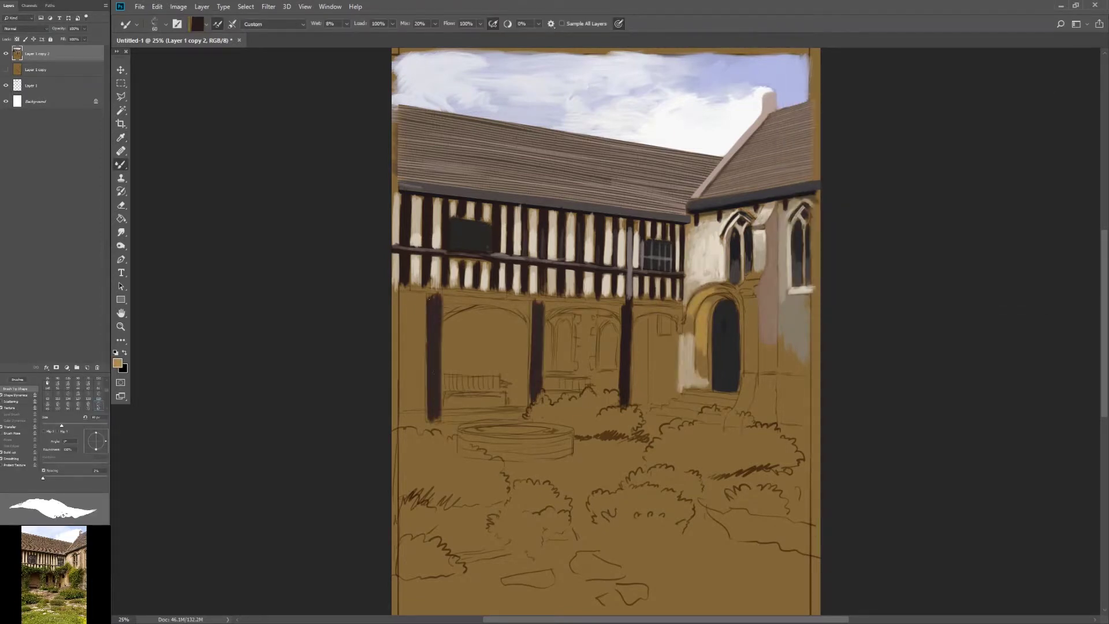
{"action": "left_click_drag", "start_coordinate": [452, 295], "coordinate": [679, 306]}
{"action": "left_click_drag", "start_coordinate": [543, 323], "coordinate": [676, 315]}
Step: Darken the timber posts and arch edges with near-black using a smaller brush
{"action": "key", "text": "bracketleft"}
{"action": "key", "text": "bracketleft"}
{"action": "left_click", "coordinate": [519, 312], "text": "alt"}
{"action": "left_click_drag", "start_coordinate": [529, 324], "coordinate": [528, 407]}
{"action": "left_click_drag", "start_coordinate": [618, 324], "coordinate": [619, 402]}
Step: Choose a muted brown in the Color Picker and shade the spaces inside the arches
{"action": "left_click", "coordinate": [117, 363]}
{"action": "left_click", "coordinate": [1014, 116]}
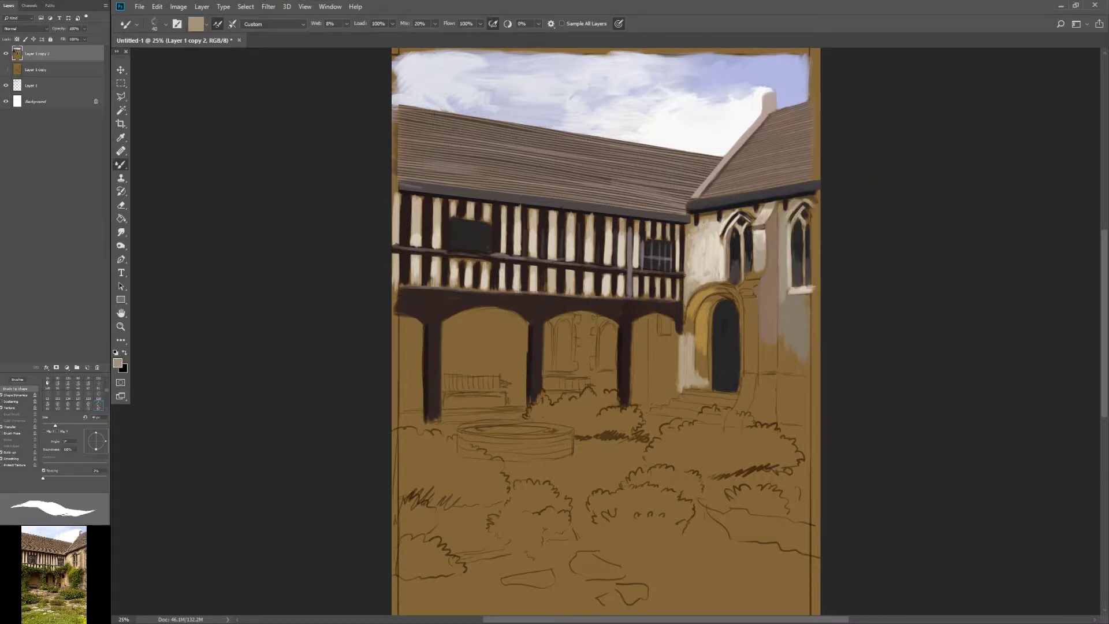
{"action": "left_click", "coordinate": [118, 363]}
{"action": "left_click", "coordinate": [758, 254]}
{"action": "key", "text": "Return"}
{"action": "left_click", "coordinate": [117, 363]}
{"action": "left_click", "coordinate": [849, 173]}
{"action": "left_click", "coordinate": [1012, 116]}
{"action": "key", "text": "bracketright"}
{"action": "mouse_move", "coordinate": [450, 335]}
{"action": "left_mouse_down"}
{"action": "mouse_move", "coordinate": [520, 375]}
{"action": "mouse_move", "coordinate": [599, 380]}
{"action": "left_mouse_up"}
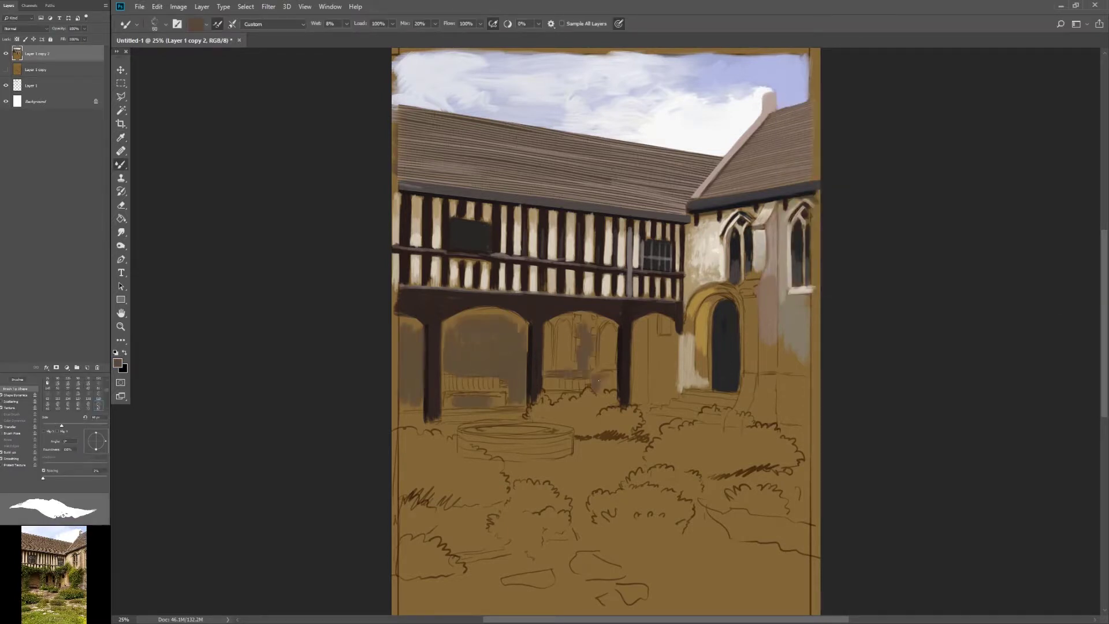
Step: Darken the left arch interior and paint dark window shapes inside the right arch
{"action": "left_click", "coordinate": [117, 363]}
{"action": "left_click", "coordinate": [839, 233]}
{"action": "left_click", "coordinate": [1012, 116]}
{"action": "key", "text": "bracketright"}
{"action": "mouse_move", "coordinate": [451, 324]}
{"action": "left_mouse_down"}
{"action": "mouse_move", "coordinate": [512, 336]}
{"action": "mouse_move", "coordinate": [586, 321]}
{"action": "mouse_move", "coordinate": [529, 309]}
{"action": "mouse_move", "coordinate": [564, 367]}
{"action": "left_mouse_up"}
{"action": "left_click", "coordinate": [512, 337], "text": "alt"}
{"action": "key", "text": "bracketleft"}
{"action": "key", "text": "bracketleft"}
{"action": "key", "text": "bracketleft"}
{"action": "left_click_drag", "start_coordinate": [548, 323], "coordinate": [549, 370]}
Step: Add another dark window in the right arch and light leaded panes upper-left
{"action": "left_click_drag", "start_coordinate": [609, 331], "coordinate": [610, 370]}
{"action": "left_click_drag", "start_coordinate": [489, 231], "coordinate": [488, 253]}
{"action": "mouse_move", "coordinate": [452, 238]}
{"action": "left_mouse_down"}
{"action": "mouse_move", "coordinate": [480, 237]}
{"action": "mouse_move", "coordinate": [462, 235]}
{"action": "left_mouse_up"}
{"action": "left_click_drag", "start_coordinate": [454, 239], "coordinate": [454, 247]}
Step: Pick a new brown paint colour and lower the Mixer Brush load
{"action": "key", "text": "F2"}
{"action": "key", "text": "Return"}
{"action": "key", "text": "F2"}
{"action": "key", "text": "Return"}
{"action": "left_click_drag", "start_coordinate": [360, 23], "coordinate": [325, 24]}
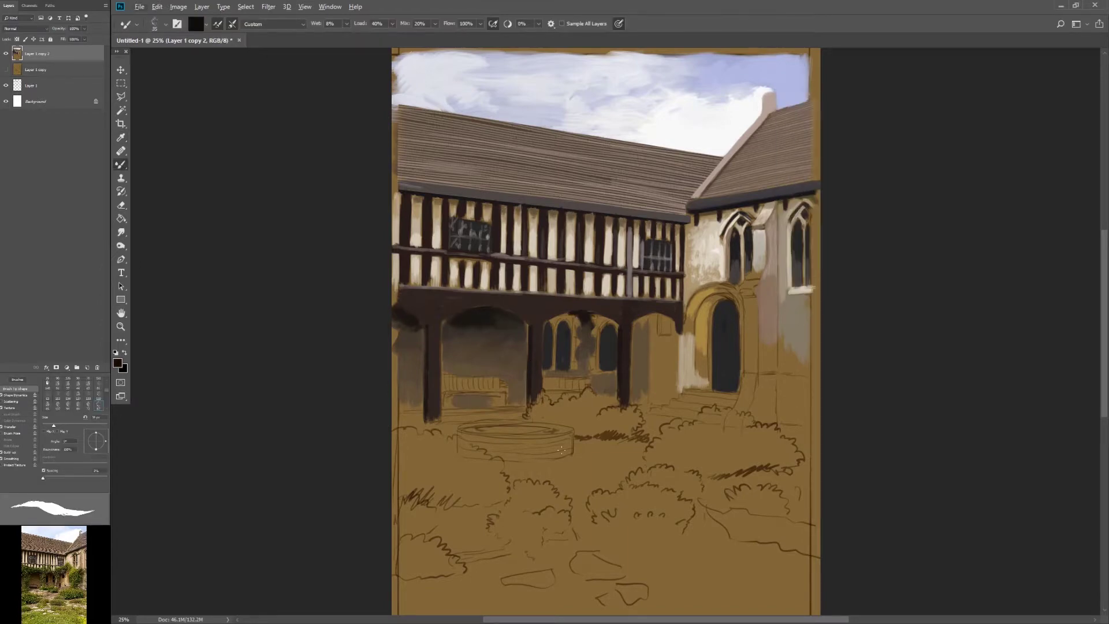
{"action": "left_click", "coordinate": [566, 106], "text": "alt"}
Step: Paint ochre light at the arcade's right end, then lower flow and choose dark paint
{"action": "left_click_drag", "start_coordinate": [359, 24], "coordinate": [396, 25]}
{"action": "mouse_move", "coordinate": [664, 398]}
{"action": "left_mouse_down"}
{"action": "mouse_move", "coordinate": [665, 329]}
{"action": "mouse_move", "coordinate": [644, 318]}
{"action": "left_mouse_up"}
{"action": "key", "text": "shift+4"}
{"action": "key", "text": "shift+8"}
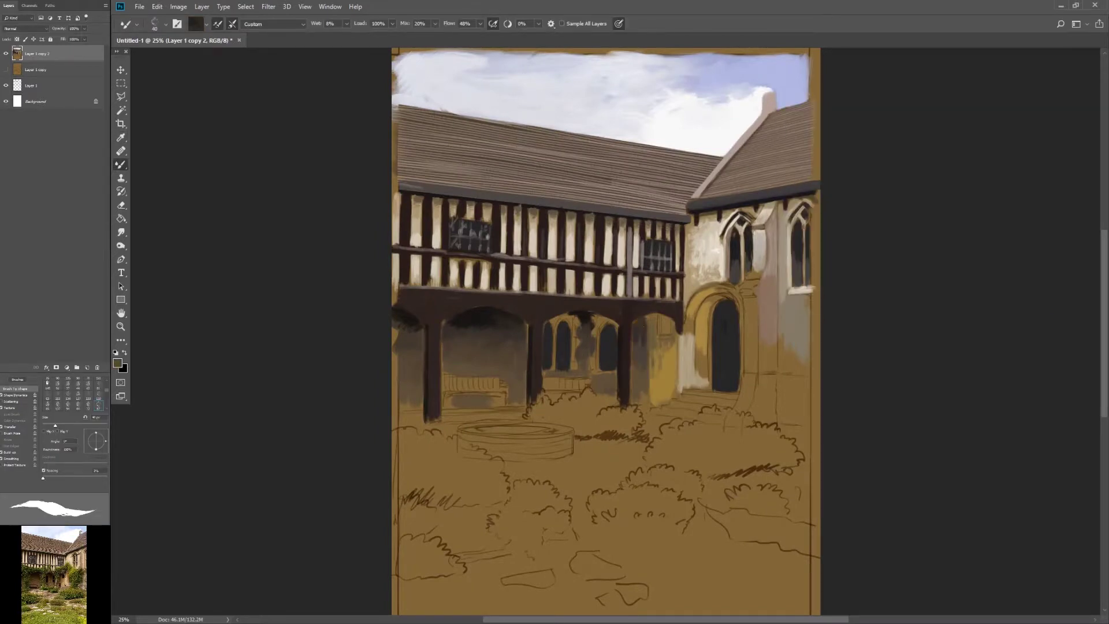
{"action": "left_click", "coordinate": [118, 362]}
{"action": "key", "text": "Return"}
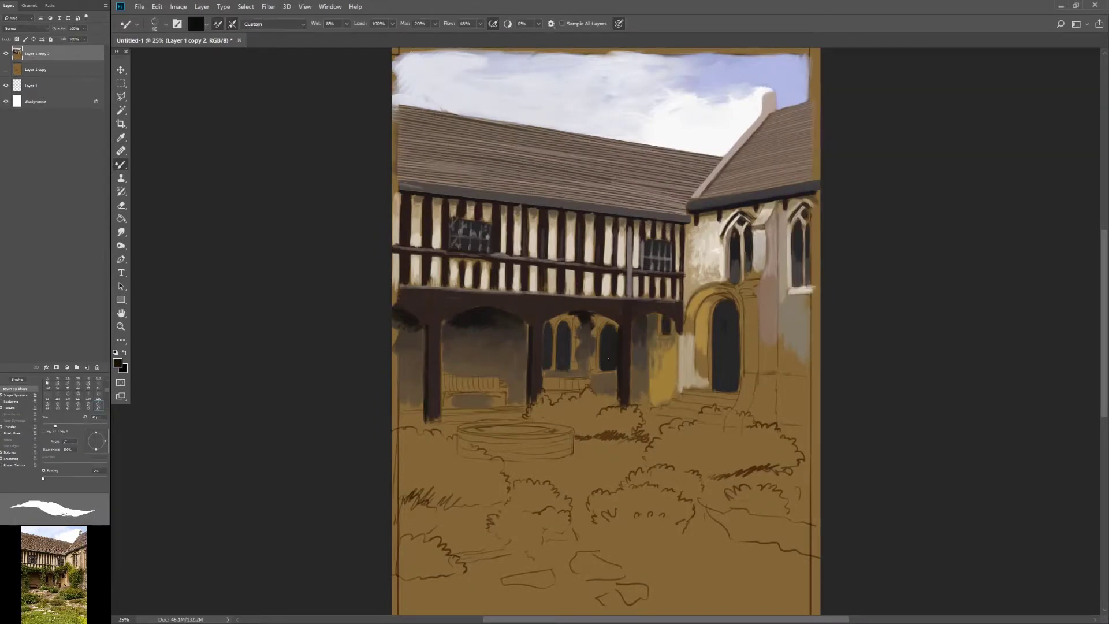
Step: Paint a light pinkish grey path across the courtyard and foreground paving with an ~80 px brush
{"action": "left_click", "coordinate": [118, 362]}
{"action": "left_click", "coordinate": [808, 133]}
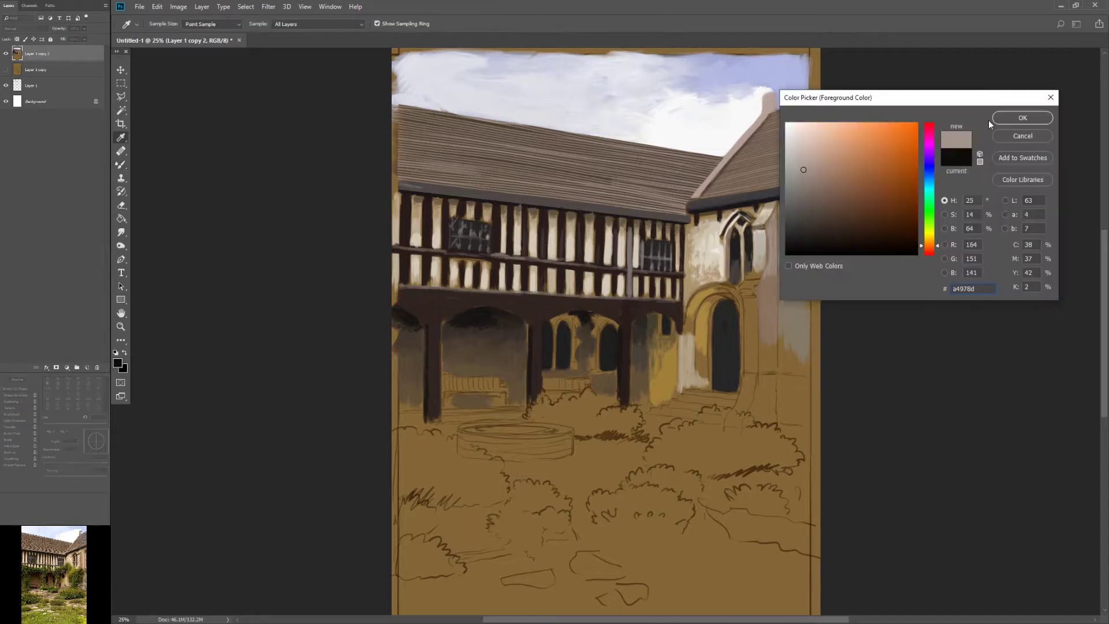
{"action": "key", "text": "Return"}
{"action": "left_click_drag", "start_coordinate": [514, 473], "coordinate": [722, 392]}
{"action": "key", "text": "bracketright"}
{"action": "key", "text": "bracketright"}
{"action": "key", "text": "bracketright"}
{"action": "key", "text": "bracketright"}
{"action": "key", "text": "bracketright"}
{"action": "key", "text": "bracketright"}
{"action": "left_click_drag", "start_coordinate": [520, 411], "coordinate": [405, 424]}
Step: Extend the grey paving between the bushes and adjust the brush's colour mixing
{"action": "left_click_drag", "start_coordinate": [595, 554], "coordinate": [520, 580]}
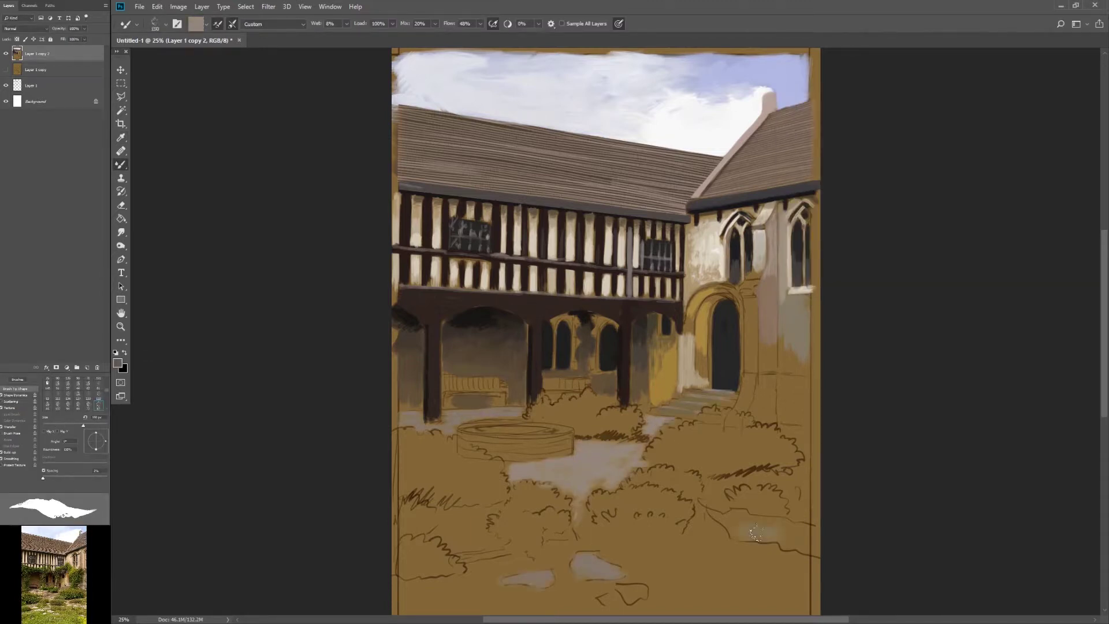
{"action": "left_click_drag", "start_coordinate": [705, 485], "coordinate": [815, 538]}
{"action": "left_click_drag", "start_coordinate": [497, 554], "coordinate": [404, 532]}
{"action": "left_click", "coordinate": [435, 24]}
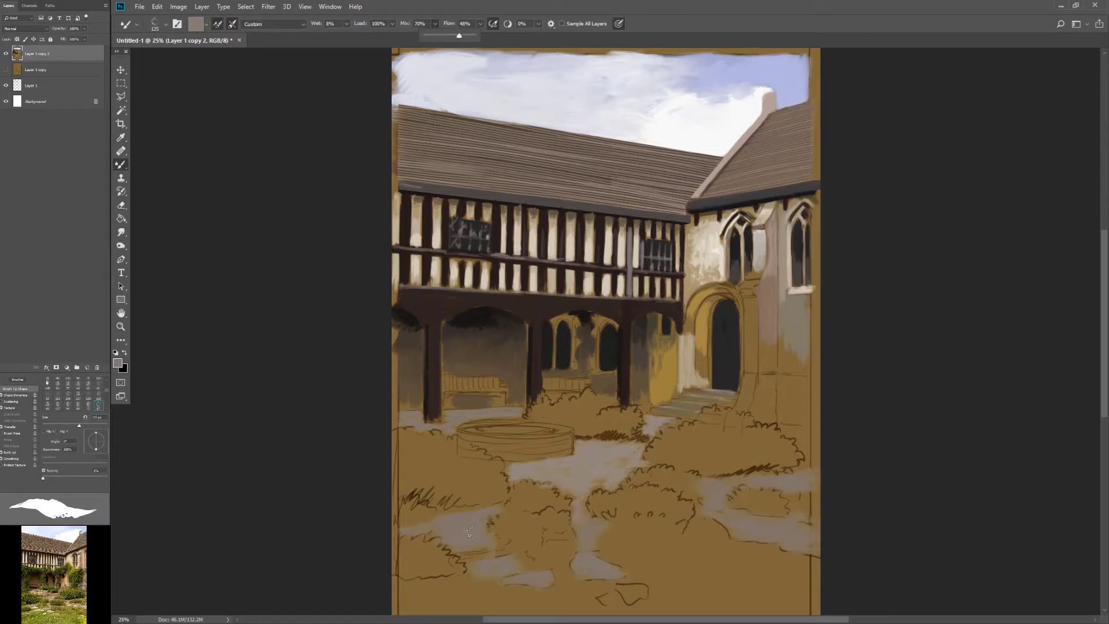
Step: Paint light highlights on the well rim, pale stepping stones, and the steps by the doorway
{"action": "key", "text": "bracketleft"}
{"action": "key", "text": "bracketleft"}
{"action": "key", "text": "bracketleft"}
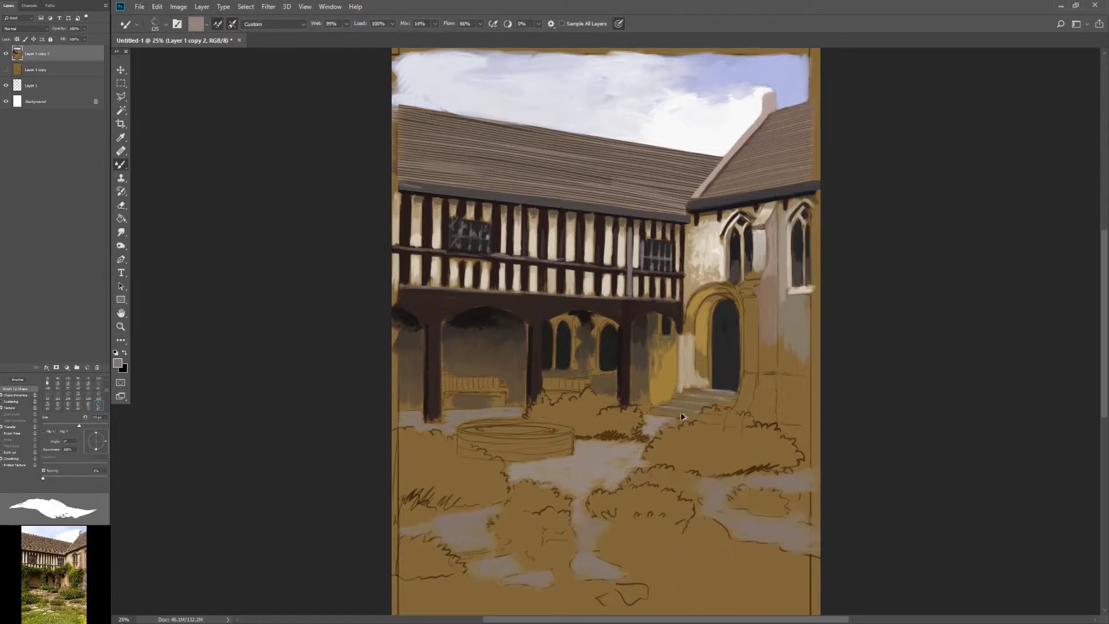
{"action": "left_click", "coordinate": [117, 362]}
{"action": "mouse_move", "coordinate": [467, 427]}
{"action": "left_mouse_down"}
{"action": "mouse_move", "coordinate": [557, 439]}
{"action": "mouse_move", "coordinate": [569, 428]}
{"action": "left_mouse_up"}
{"action": "left_click", "coordinate": [1015, 116]}
{"action": "left_click_drag", "start_coordinate": [482, 563], "coordinate": [526, 572]}
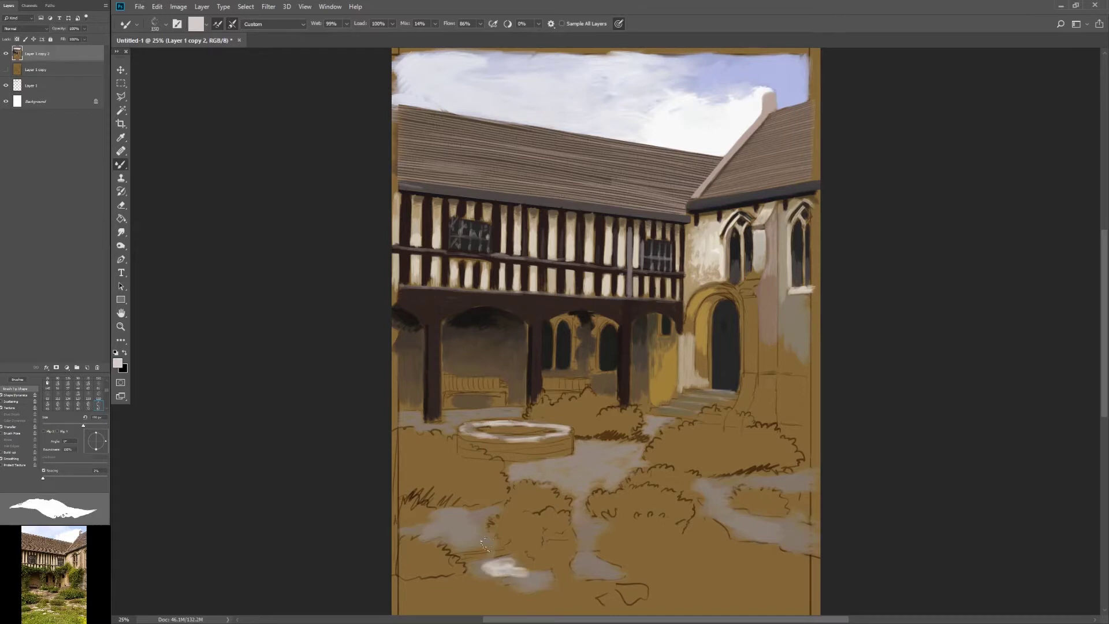
{"action": "left_click_drag", "start_coordinate": [456, 543], "coordinate": [494, 545]}
{"action": "left_click_drag", "start_coordinate": [574, 554], "coordinate": [635, 597]}
{"action": "left_click_drag", "start_coordinate": [731, 523], "coordinate": [779, 540]}
{"action": "left_click_drag", "start_coordinate": [687, 329], "coordinate": [698, 300]}
Step: Paint the well body light grey, shadow its right side, and add grey-brown stone by the doorway
{"action": "left_click", "coordinate": [651, 425], "text": "alt"}
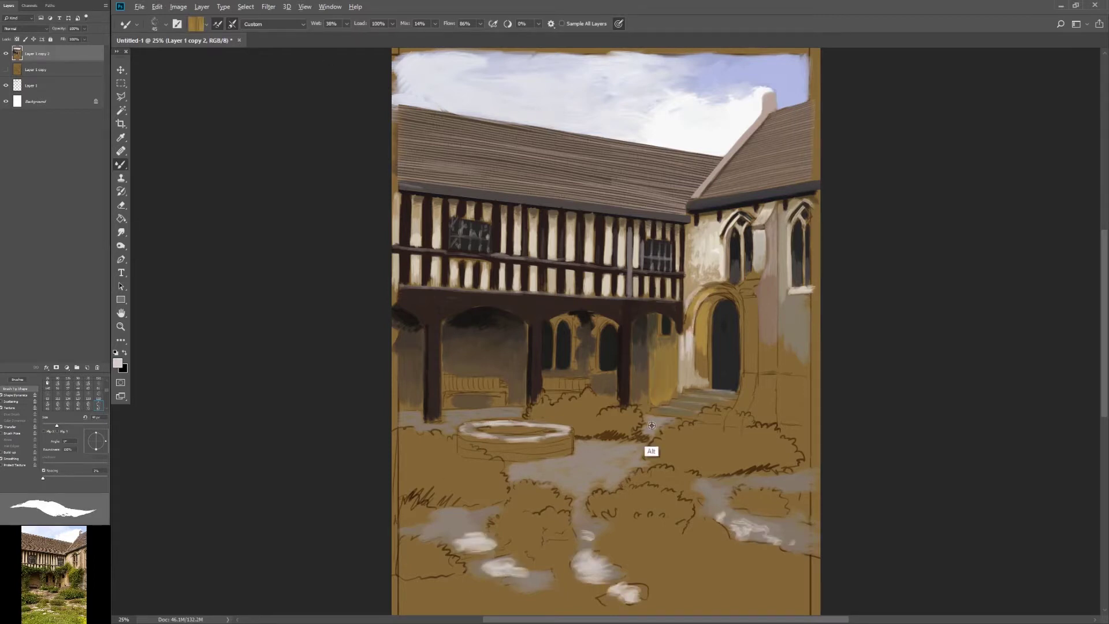
{"action": "mouse_move", "coordinate": [525, 444]}
{"action": "left_mouse_down"}
{"action": "mouse_move", "coordinate": [571, 446]}
{"action": "mouse_move", "coordinate": [462, 454]}
{"action": "left_mouse_up"}
{"action": "left_click_drag", "start_coordinate": [572, 453], "coordinate": [594, 456]}
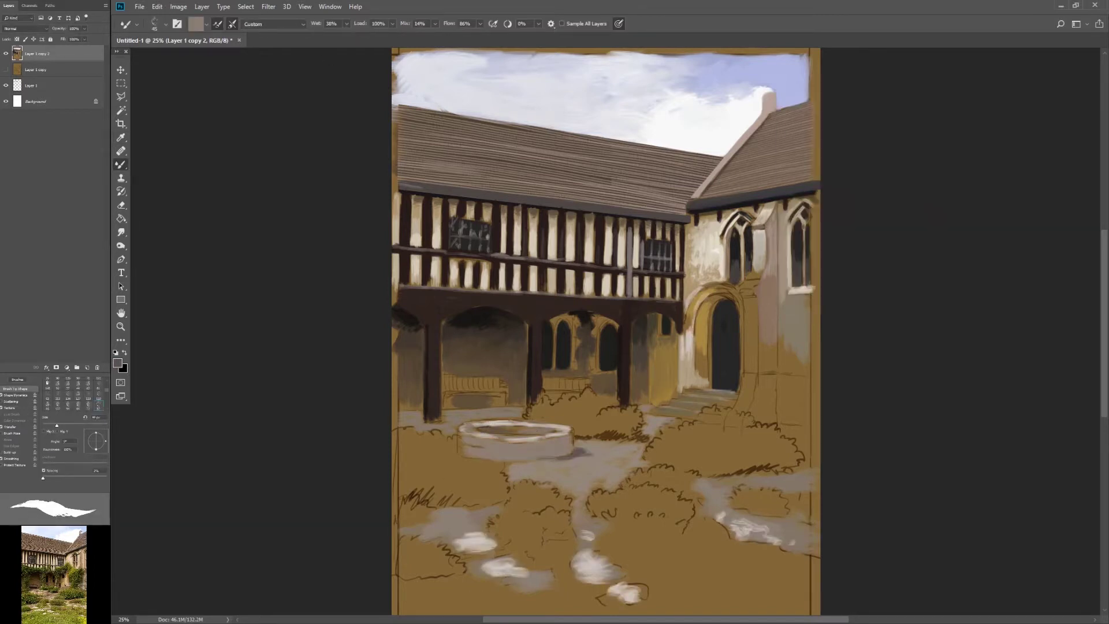
{"action": "left_click", "coordinate": [537, 456], "text": "alt"}
{"action": "mouse_move", "coordinate": [779, 341]}
{"action": "left_mouse_down"}
{"action": "mouse_move", "coordinate": [800, 420]}
{"action": "mouse_move", "coordinate": [757, 411]}
{"action": "left_mouse_up"}
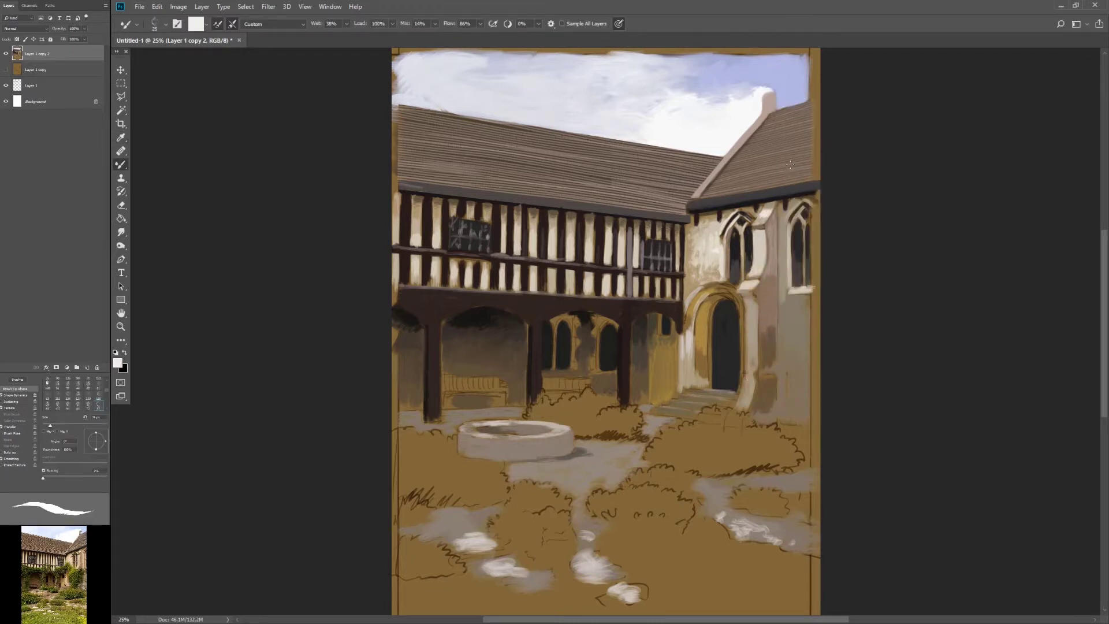
Step: Add a short dark stroke on the building and flip the canvas to check composition
{"action": "left_click", "coordinate": [707, 388], "text": "alt"}
{"action": "key", "text": "bracketright"}
{"action": "key", "text": "bracketright"}
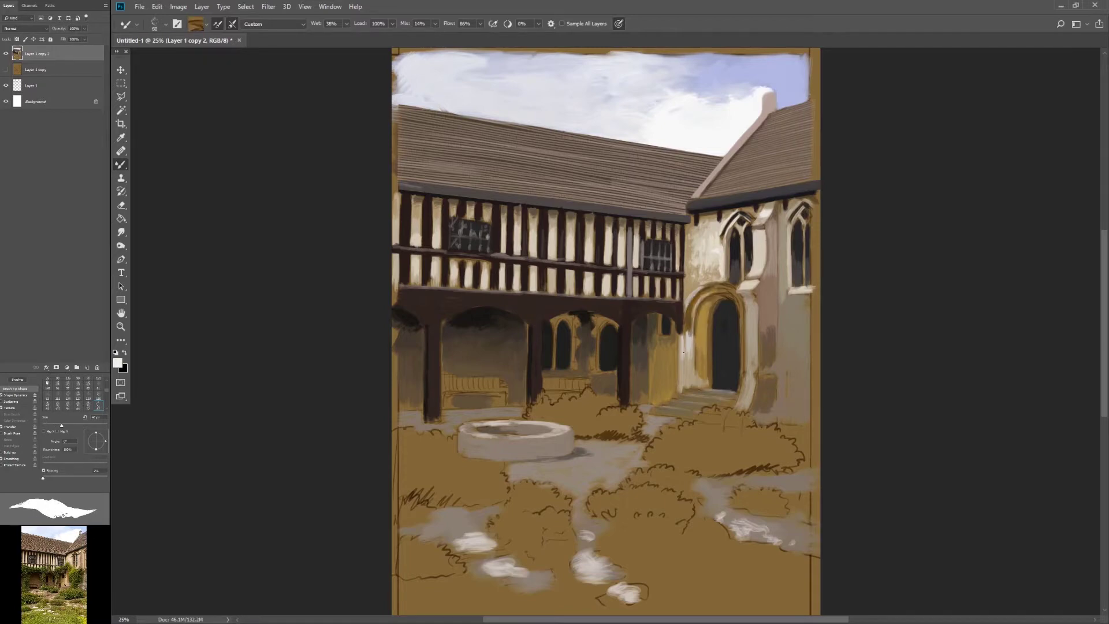
{"action": "left_click_drag", "start_coordinate": [783, 281], "coordinate": [783, 231]}
{"action": "key", "text": "h"}
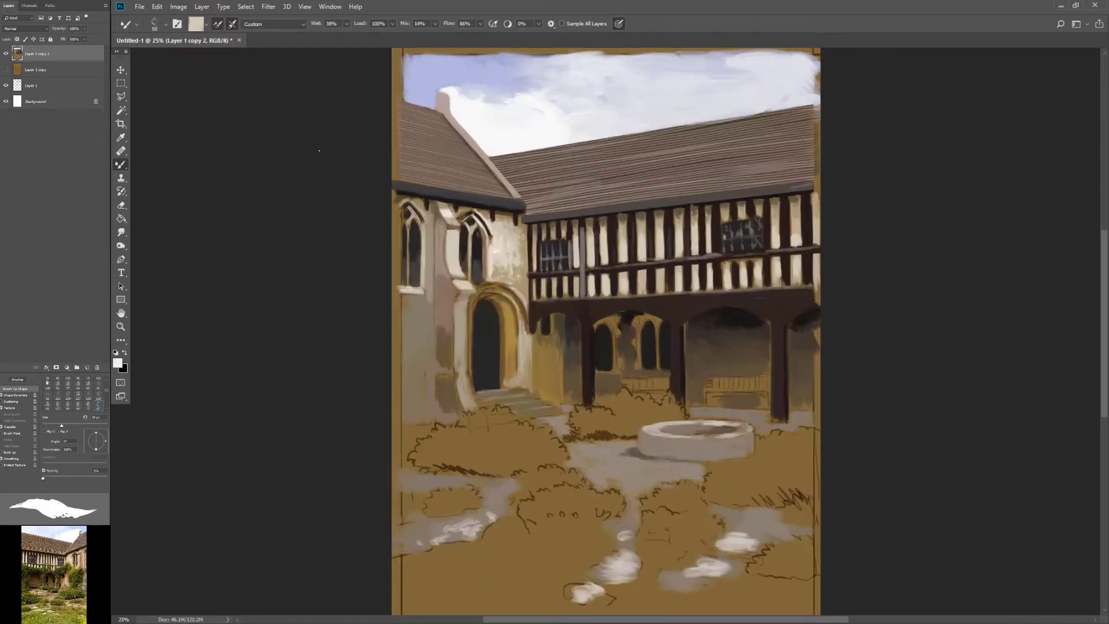
{"action": "key", "text": "h"}
Step: Pick a different brush tip and new paint colour, and enlarge the brush to 200 px
{"action": "left_click", "coordinate": [154, 24]}
{"action": "key", "text": "i"}
{"action": "left_click", "coordinate": [117, 363]}
{"action": "key", "text": "Return"}
{"action": "key", "text": "b"}
{"action": "key", "text": "bracketright"}
{"action": "key", "text": "bracketright"}
{"action": "key", "text": "bracketright"}
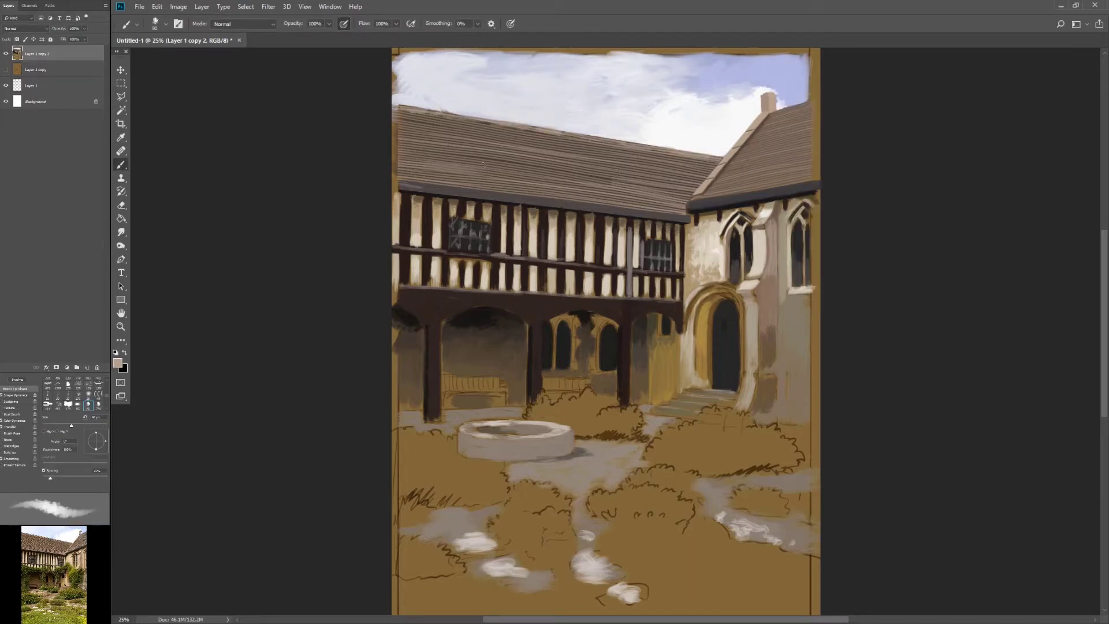
Step: Choose a textured brush at size 250 and prepare a Polygonal Lasso selection on the left roof
{"action": "left_click", "coordinate": [235, 502]}
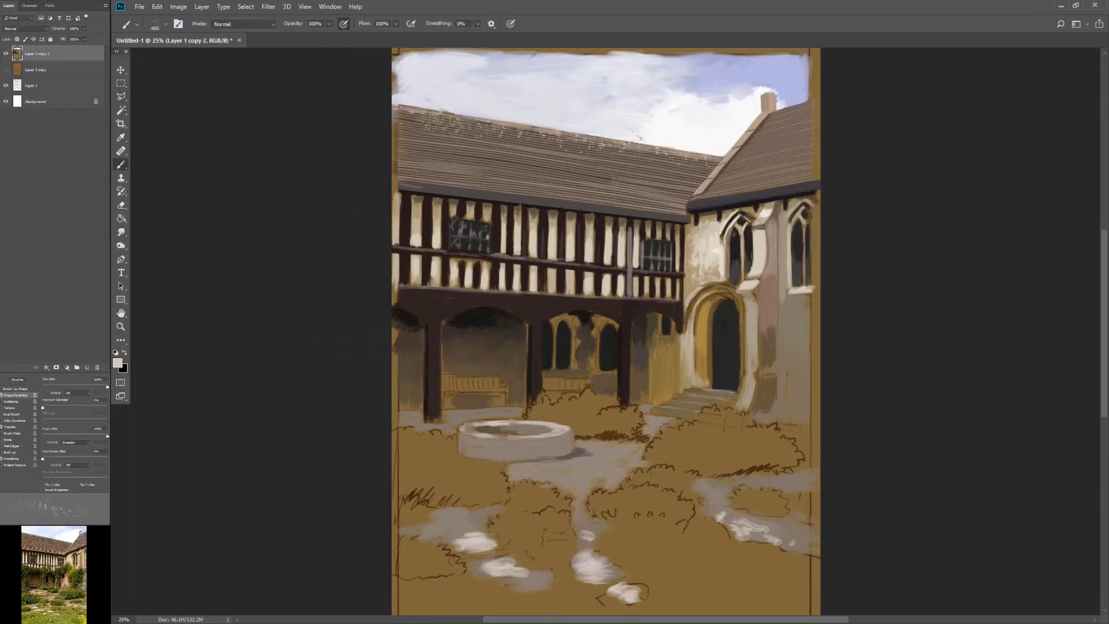
{"action": "left_click", "coordinate": [797, 105]}
{"action": "key", "text": "ctrl+shift+d"}
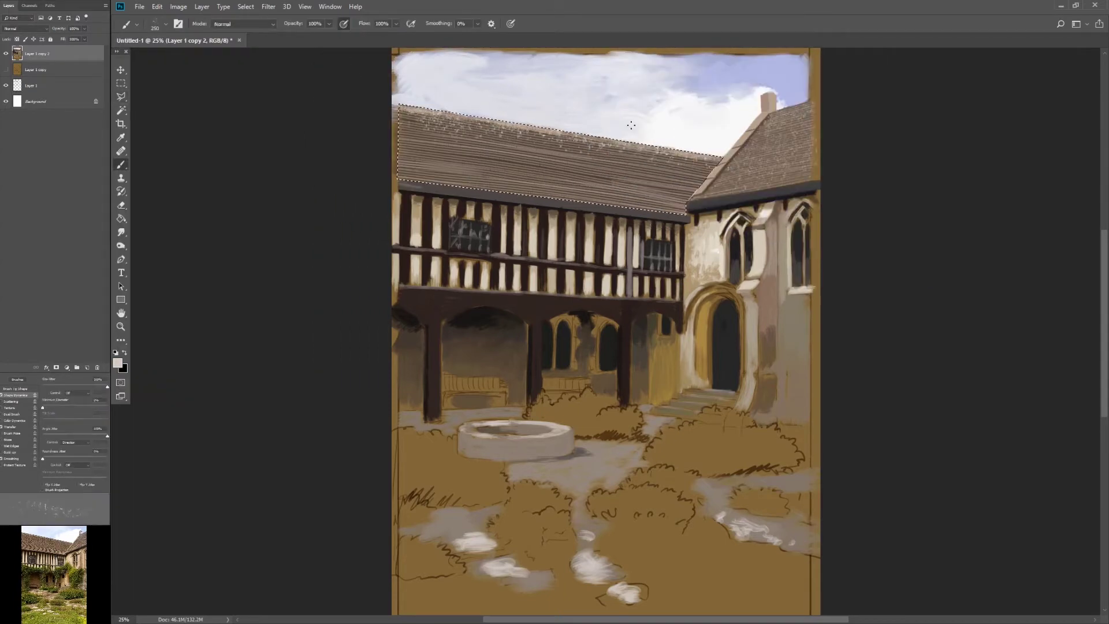
{"action": "key", "text": "l"}
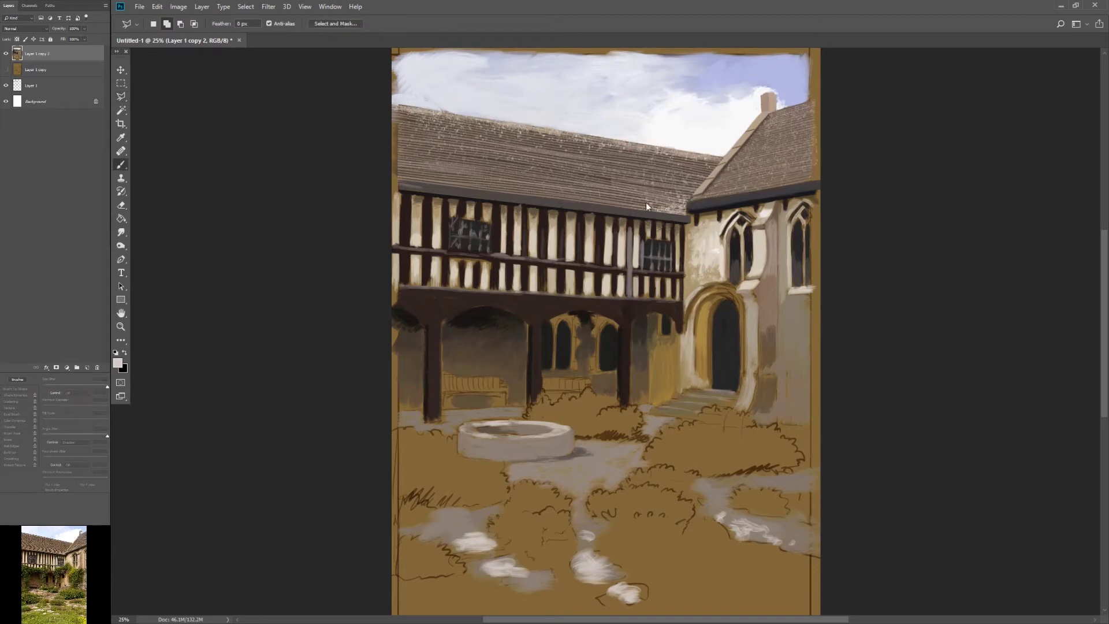
{"action": "key", "text": "b"}
{"action": "scroll", "coordinate": [646, 206], "scroll_direction": "down", "scroll_amount": 2}
{"action": "left_click", "coordinate": [159, 24]}
Step: Select a grass brush and a green colour, trying and undoing a test grass patch
{"action": "scroll", "coordinate": [231, 346], "scroll_direction": "down", "scroll_amount": 5}
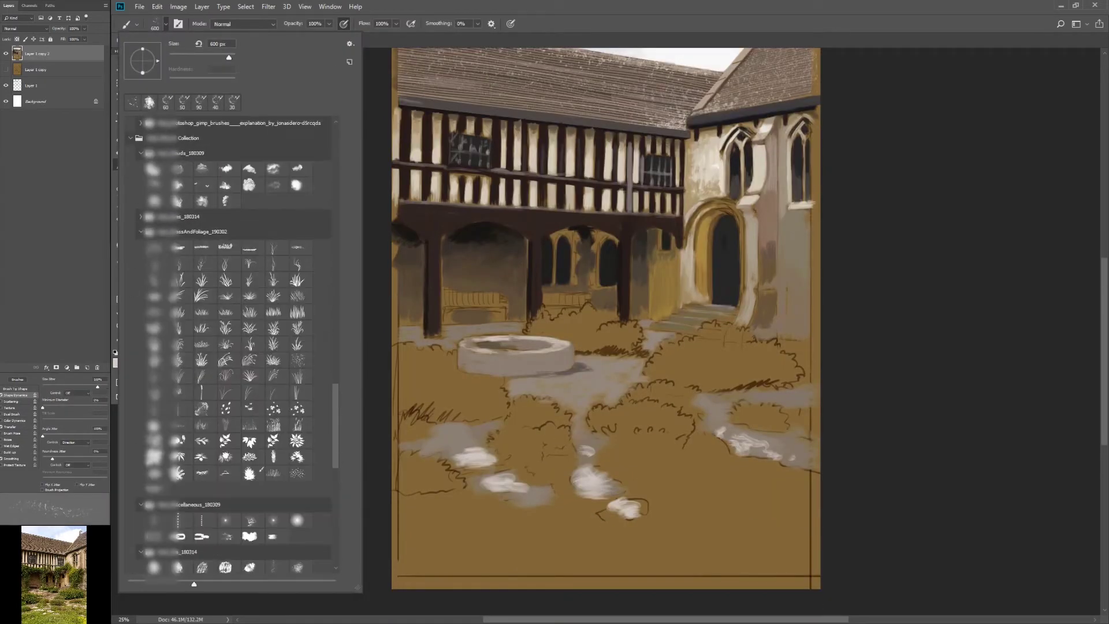
{"action": "left_click", "coordinate": [206, 349]}
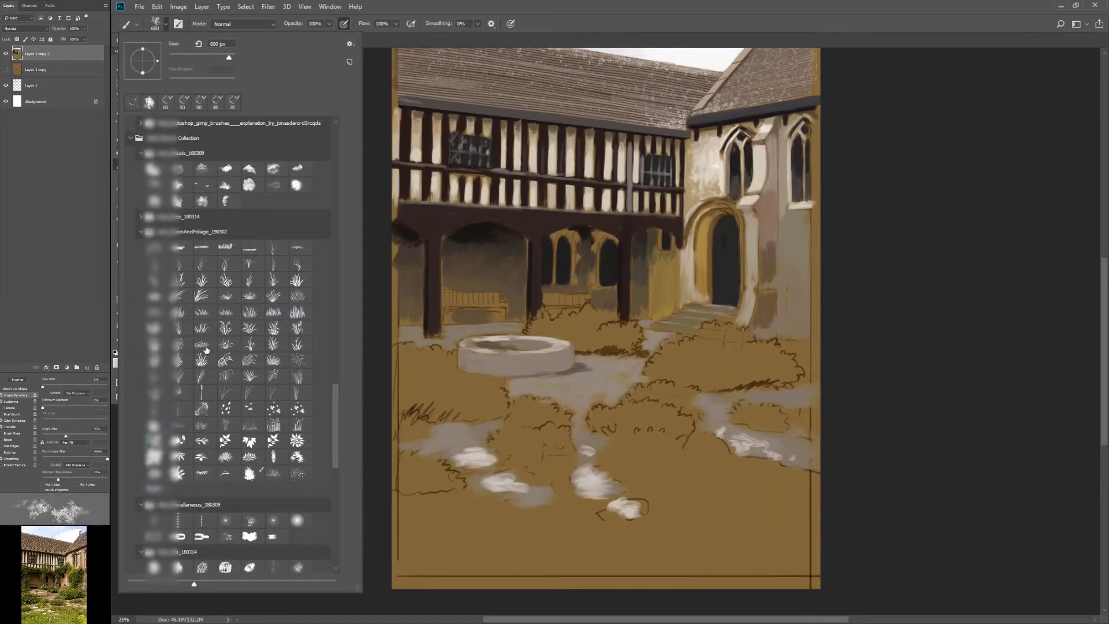
{"action": "double_click", "coordinate": [207, 350]}
{"action": "left_click", "coordinate": [117, 363]}
{"action": "left_click", "coordinate": [837, 202]}
{"action": "left_click", "coordinate": [1014, 116]}
{"action": "left_click_drag", "start_coordinate": [647, 474], "coordinate": [765, 546]}
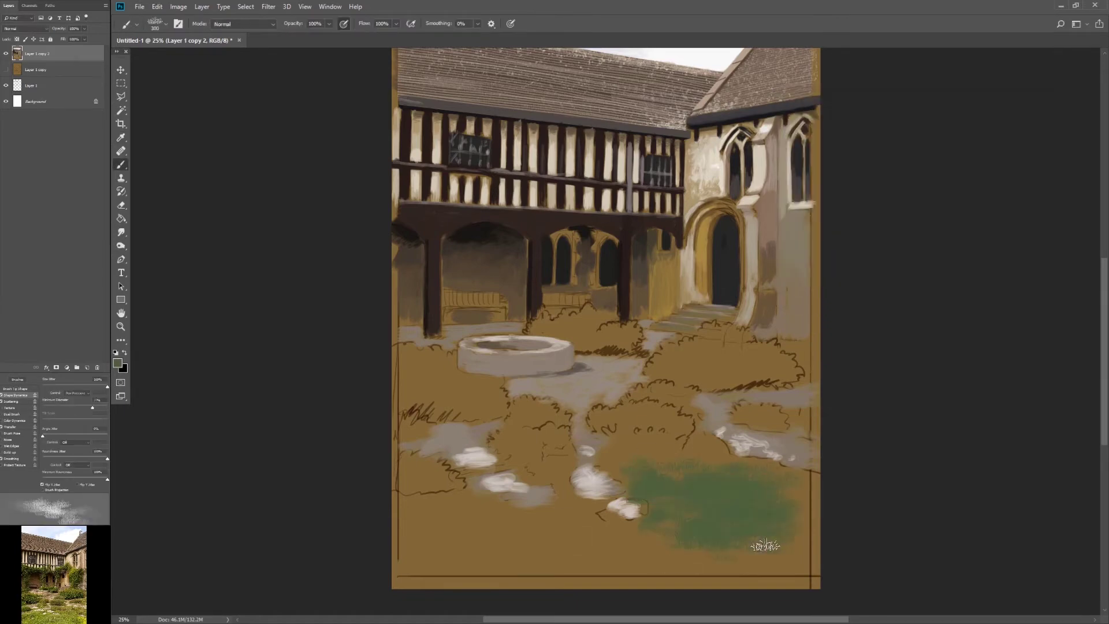
{"action": "key", "text": "ctrl+z"}
Step: Paint dark grass texture in Multiply mode at size 400 across the lawns and bushes
{"action": "key", "text": "shift+alt+m"}
{"action": "key", "text": "bracketright"}
{"action": "mouse_move", "coordinate": [797, 497]}
{"action": "left_mouse_down"}
{"action": "mouse_move", "coordinate": [577, 520]}
{"action": "mouse_move", "coordinate": [421, 520]}
{"action": "left_mouse_up"}
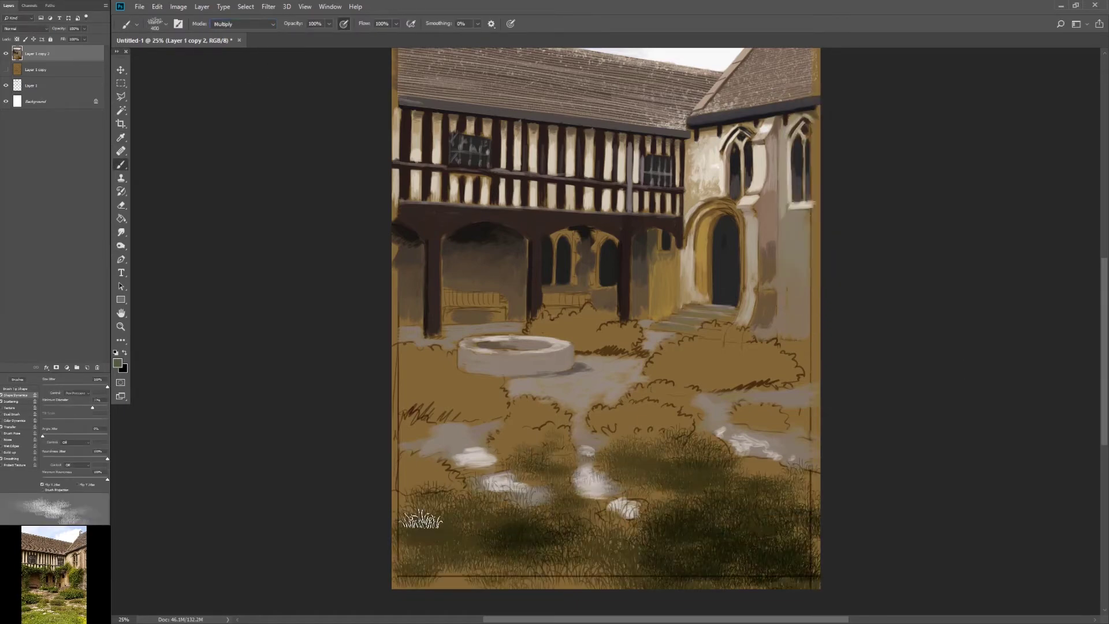
{"action": "left_click_drag", "start_coordinate": [404, 577], "coordinate": [508, 456]}
{"action": "mouse_move", "coordinate": [808, 508]}
{"action": "left_mouse_down"}
{"action": "mouse_move", "coordinate": [751, 347]}
{"action": "mouse_move", "coordinate": [404, 375]}
{"action": "left_mouse_up"}
{"action": "left_click_drag", "start_coordinate": [548, 335], "coordinate": [625, 433]}
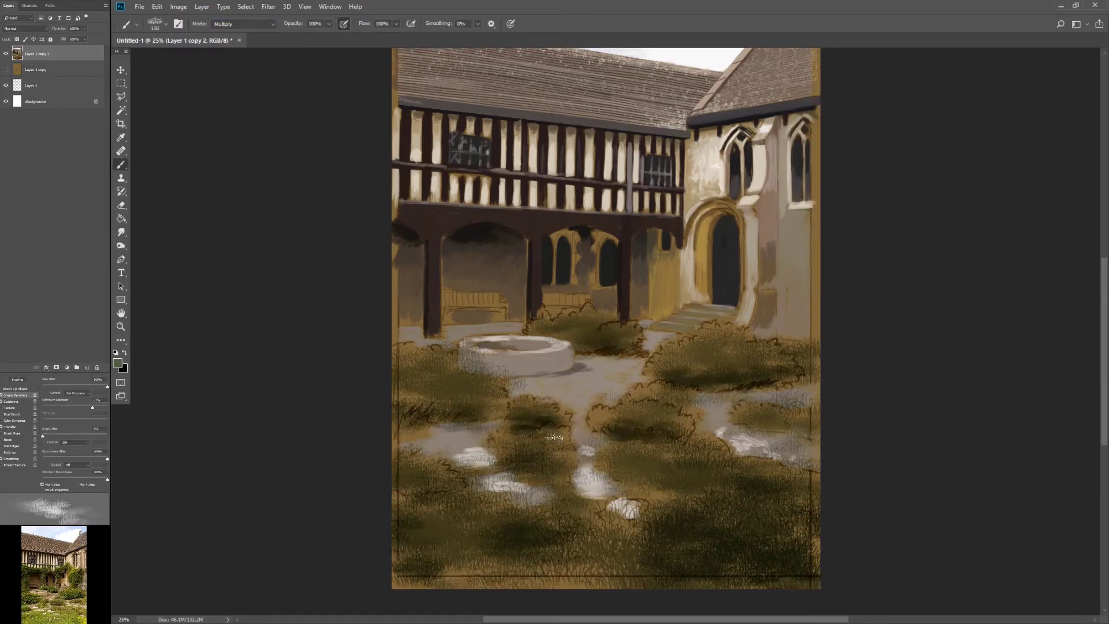
Step: Paint green grass in Normal mode at sizes 300 and 175 over lawns and bushes
{"action": "key", "text": "shift+alt+n"}
{"action": "key", "text": "bracketright"}
{"action": "key", "text": "bracketright"}
{"action": "key", "text": "bracketright"}
{"action": "left_click", "coordinate": [117, 362]}
{"action": "left_click", "coordinate": [1015, 116]}
{"action": "mouse_move", "coordinate": [751, 555]}
{"action": "left_mouse_down"}
{"action": "mouse_move", "coordinate": [407, 542]}
{"action": "mouse_move", "coordinate": [768, 358]}
{"action": "left_mouse_up"}
{"action": "left_click_drag", "start_coordinate": [606, 329], "coordinate": [439, 393]}
{"action": "left_click_drag", "start_coordinate": [762, 549], "coordinate": [398, 514]}
{"action": "key", "text": "bracketleft"}
{"action": "key", "text": "bracketleft"}
{"action": "key", "text": "bracketleft"}
{"action": "left_click_drag", "start_coordinate": [532, 317], "coordinate": [679, 362]}
Step: Switch to a leafy brush and paint the first ivy over the right building
{"action": "right_click", "coordinate": [777, 87]}
{"action": "mouse_move", "coordinate": [745, 306]}
{"action": "left_mouse_down"}
{"action": "mouse_move", "coordinate": [751, 196]}
{"action": "mouse_move", "coordinate": [537, 219]}
{"action": "mouse_move", "coordinate": [416, 197]}
{"action": "mouse_move", "coordinate": [404, 323]}
{"action": "left_mouse_up"}
{"action": "left_click", "coordinate": [117, 362]}
Step: Paint ivy in the new green across the right building, walls and arcade posts
{"action": "key", "text": "Return"}
{"action": "mouse_move", "coordinate": [736, 297]}
{"action": "left_mouse_down"}
{"action": "mouse_move", "coordinate": [722, 234]}
{"action": "mouse_move", "coordinate": [622, 220]}
{"action": "left_mouse_up"}
{"action": "left_click_drag", "start_coordinate": [544, 230], "coordinate": [405, 191]}
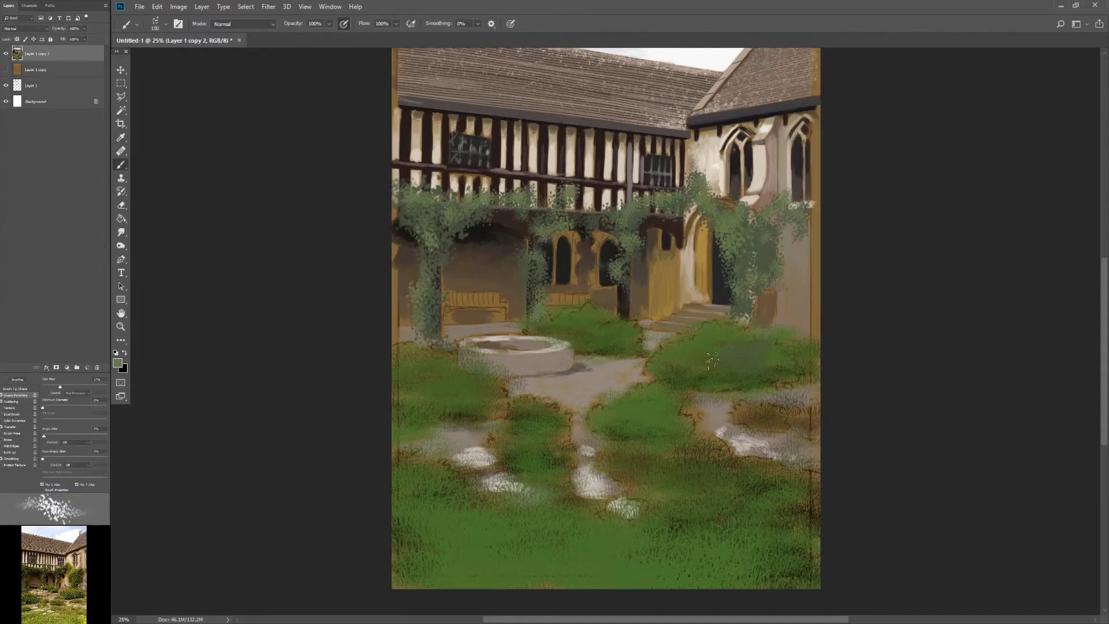
{"action": "left_click_drag", "start_coordinate": [774, 352], "coordinate": [664, 358]}
{"action": "left_click_drag", "start_coordinate": [416, 346], "coordinate": [416, 479]}
{"action": "left_click_drag", "start_coordinate": [739, 202], "coordinate": [727, 252]}
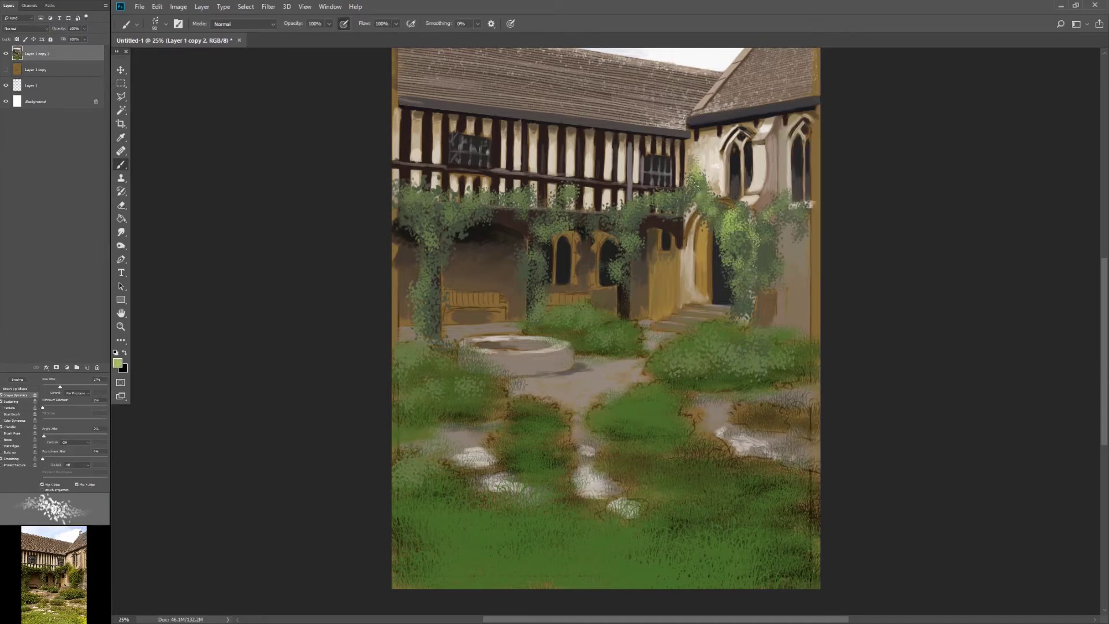
Step: Dab yellow-green highlights on the central, side and lower-left bushes along the path
{"action": "left_click_drag", "start_coordinate": [537, 315], "coordinate": [626, 343]}
{"action": "left_click_drag", "start_coordinate": [442, 396], "coordinate": [485, 384]}
{"action": "left_click_drag", "start_coordinate": [672, 347], "coordinate": [768, 347]}
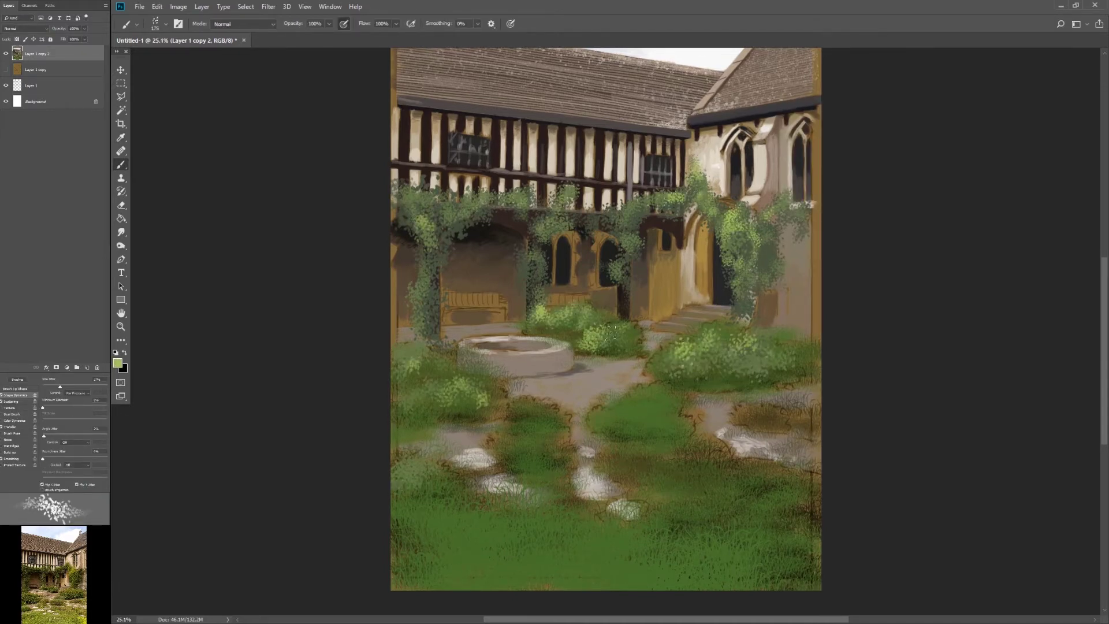
{"action": "left_click_drag", "start_coordinate": [520, 422], "coordinate": [546, 413]}
{"action": "left_click_drag", "start_coordinate": [405, 477], "coordinate": [442, 462]}
{"action": "left_click_drag", "start_coordinate": [457, 399], "coordinate": [469, 390]}
{"action": "key", "text": "bracketright"}
{"action": "key", "text": "bracketright"}
{"action": "key", "text": "bracketright"}
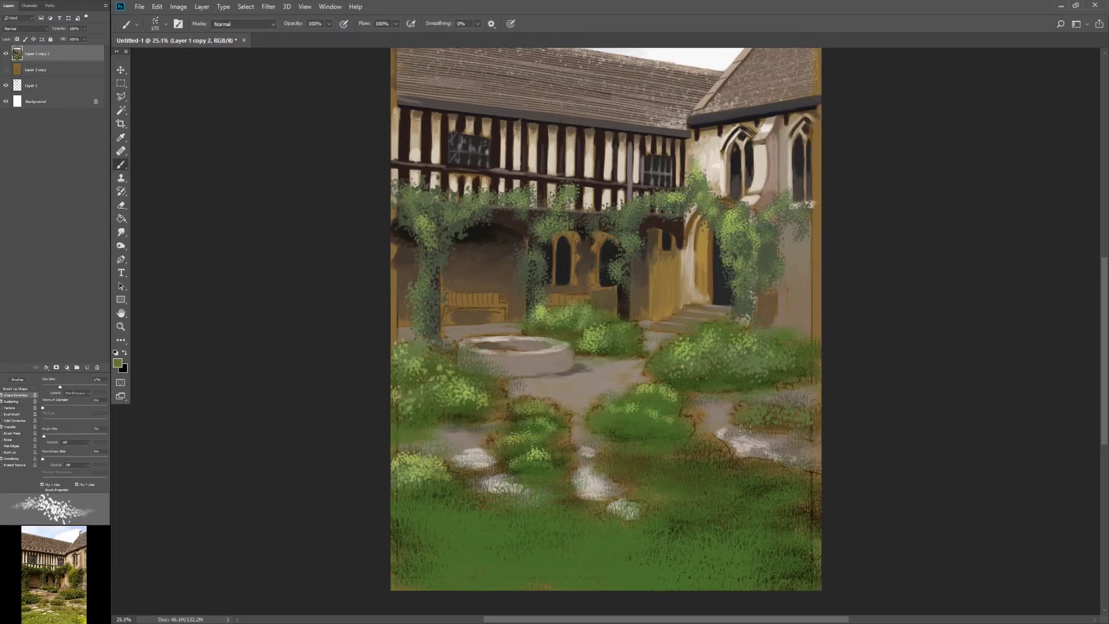
Step: Dab a lighter green across the lower foreground grass
{"action": "left_click", "coordinate": [117, 363]}
{"action": "left_click", "coordinate": [826, 174]}
{"action": "left_click", "coordinate": [1014, 116]}
{"action": "left_click_drag", "start_coordinate": [508, 543], "coordinate": [543, 537]}
{"action": "left_click_drag", "start_coordinate": [705, 554], "coordinate": [797, 554]}
{"action": "left_click_drag", "start_coordinate": [405, 549], "coordinate": [485, 532]}
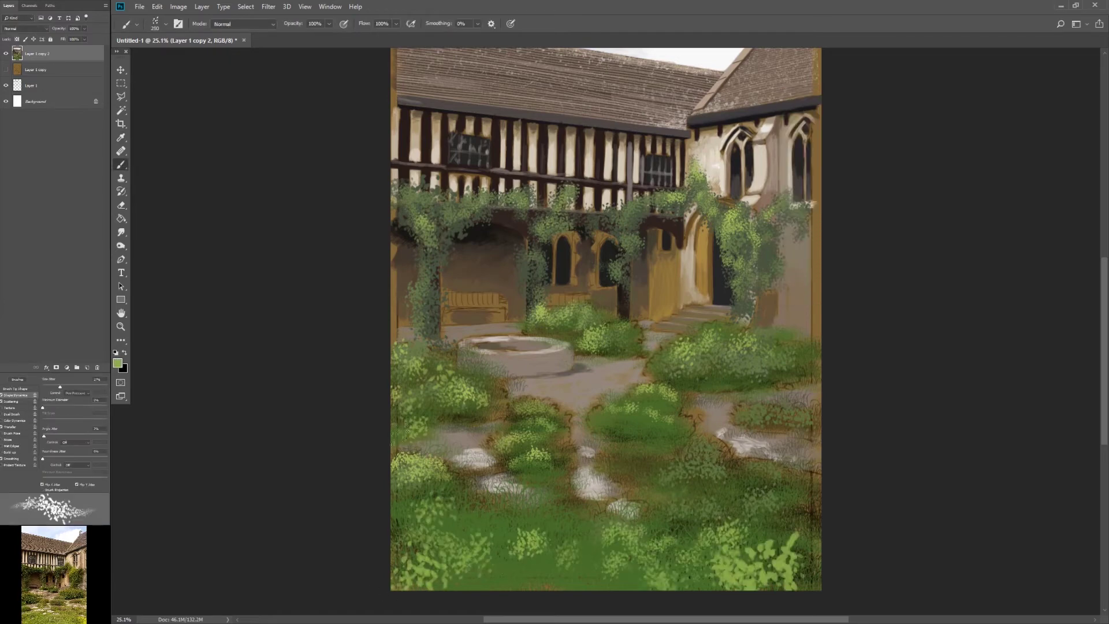
Step: Add bright yellow Color Dodge glow to the bushes, bush tops and doorway ivy
{"action": "key", "text": "shift+alt+d"}
{"action": "left_click_drag", "start_coordinate": [725, 572], "coordinate": [800, 543]}
{"action": "left_click_drag", "start_coordinate": [685, 545], "coordinate": [750, 526]}
{"action": "left_click_drag", "start_coordinate": [722, 214], "coordinate": [734, 245]}
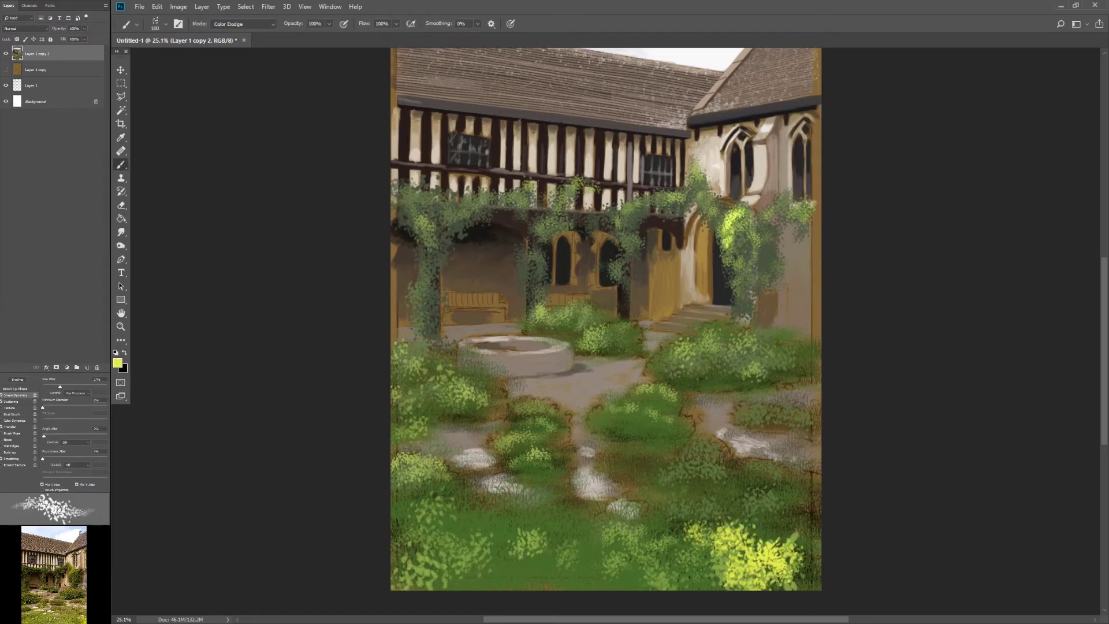
{"action": "left_click", "coordinate": [735, 317], "text": "alt"}
{"action": "left_click_drag", "start_coordinate": [682, 346], "coordinate": [751, 341]}
{"action": "left_click_drag", "start_coordinate": [468, 390], "coordinate": [705, 329]}
{"action": "key", "text": "bracketright"}
{"action": "left_click_drag", "start_coordinate": [572, 312], "coordinate": [641, 413]}
{"action": "left_click_drag", "start_coordinate": [785, 468], "coordinate": [679, 460]}
Step: Shade near the right bushes with a dark colour in Multiply mode
{"action": "left_click", "coordinate": [117, 363]}
{"action": "left_click", "coordinate": [1018, 116]}
{"action": "key", "text": "shift+alt+m"}
{"action": "left_click_drag", "start_coordinate": [684, 375], "coordinate": [745, 369]}
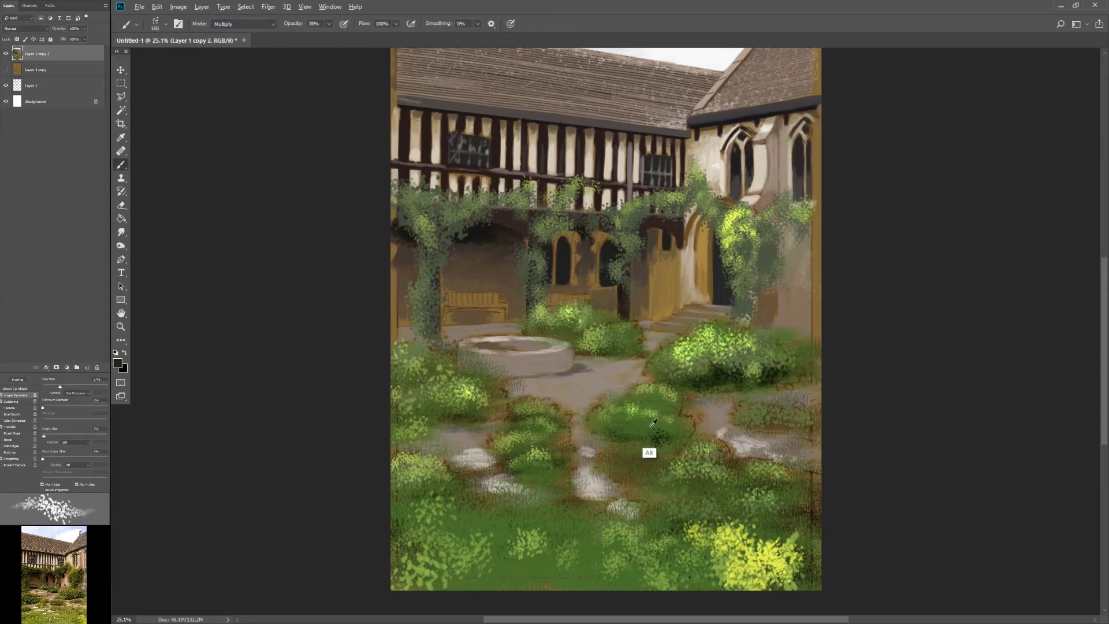
Step: Darken the left bushes, then brighten the stepping stones and path in light grey
{"action": "left_click_drag", "start_coordinate": [462, 378], "coordinate": [396, 422]}
{"action": "left_click_drag", "start_coordinate": [456, 479], "coordinate": [404, 497]}
{"action": "left_click", "coordinate": [117, 362]}
{"action": "left_click", "coordinate": [804, 148]}
{"action": "left_click", "coordinate": [1018, 116]}
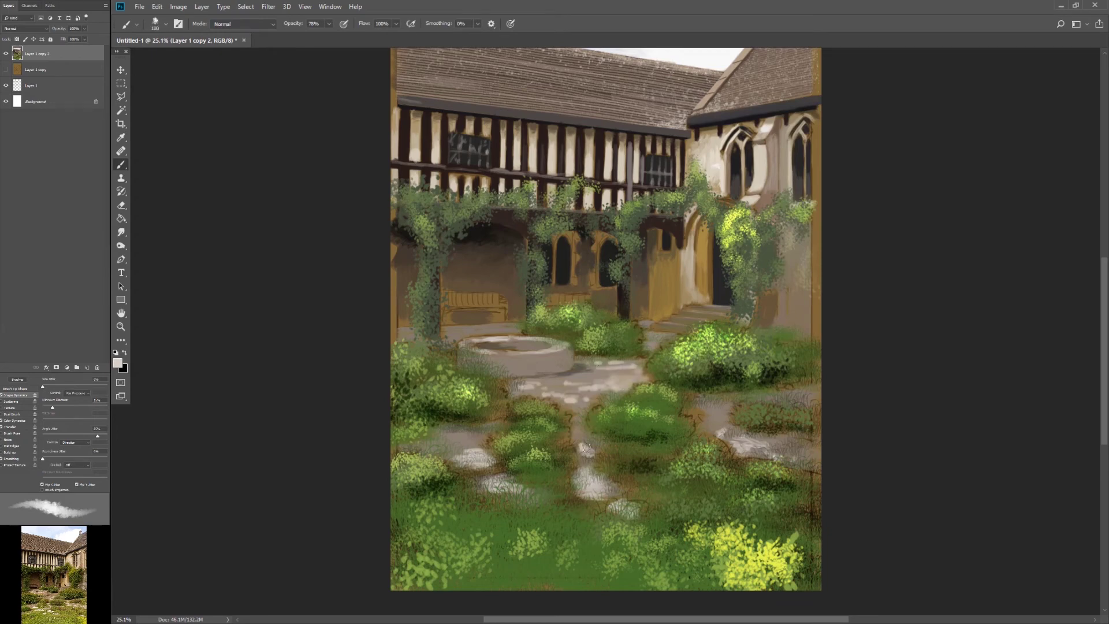
{"action": "left_click_drag", "start_coordinate": [582, 399], "coordinate": [557, 394]}
{"action": "mouse_move", "coordinate": [549, 502]}
{"action": "left_mouse_down"}
{"action": "mouse_move", "coordinate": [528, 509]}
{"action": "mouse_move", "coordinate": [476, 488]}
{"action": "left_mouse_up"}
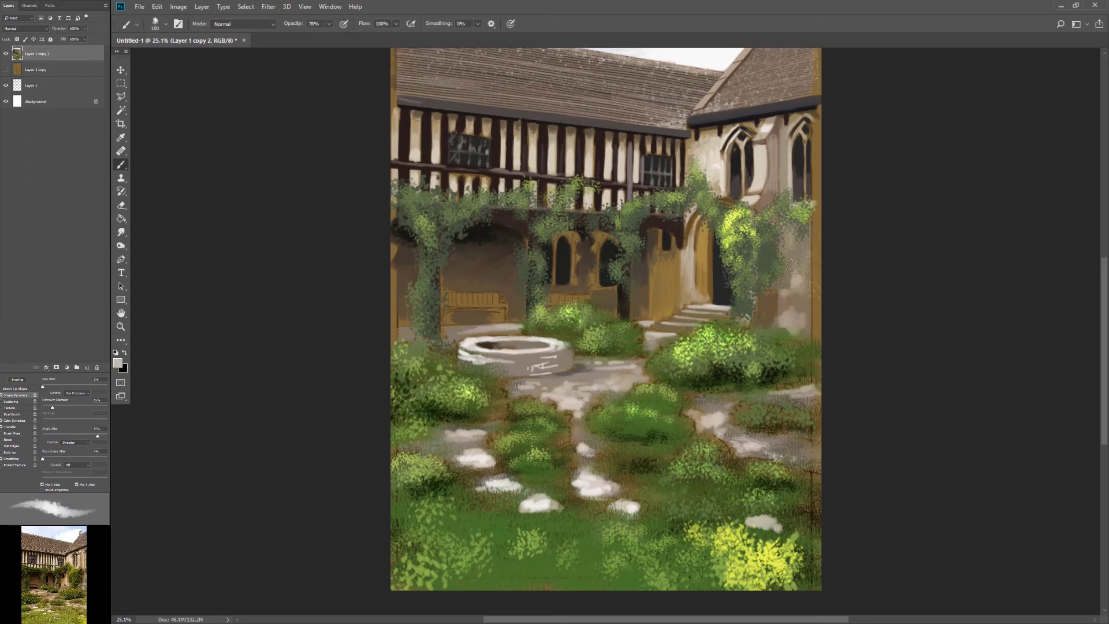
Step: Tuck green scatter-brush foliage around the stepping stones and path edges
{"action": "left_click", "coordinate": [155, 24]}
{"action": "double_click", "coordinate": [190, 242]}
{"action": "left_click_drag", "start_coordinate": [503, 572], "coordinate": [584, 555]}
{"action": "left_click", "coordinate": [716, 353], "text": "alt"}
{"action": "left_click_drag", "start_coordinate": [468, 514], "coordinate": [537, 520]}
{"action": "left_click_drag", "start_coordinate": [626, 456], "coordinate": [612, 425]}
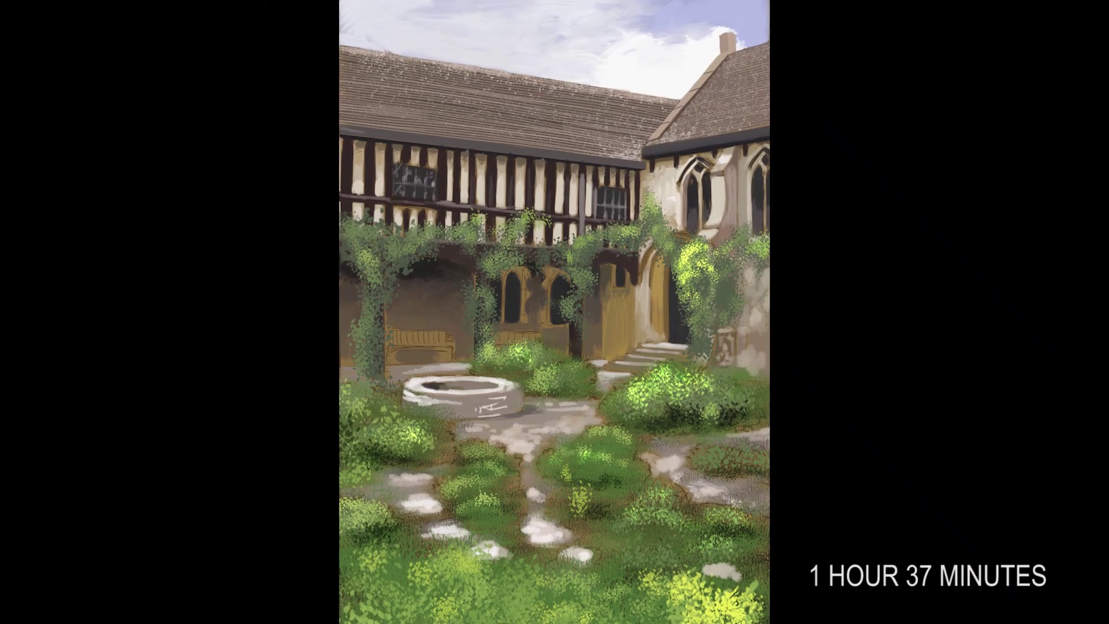